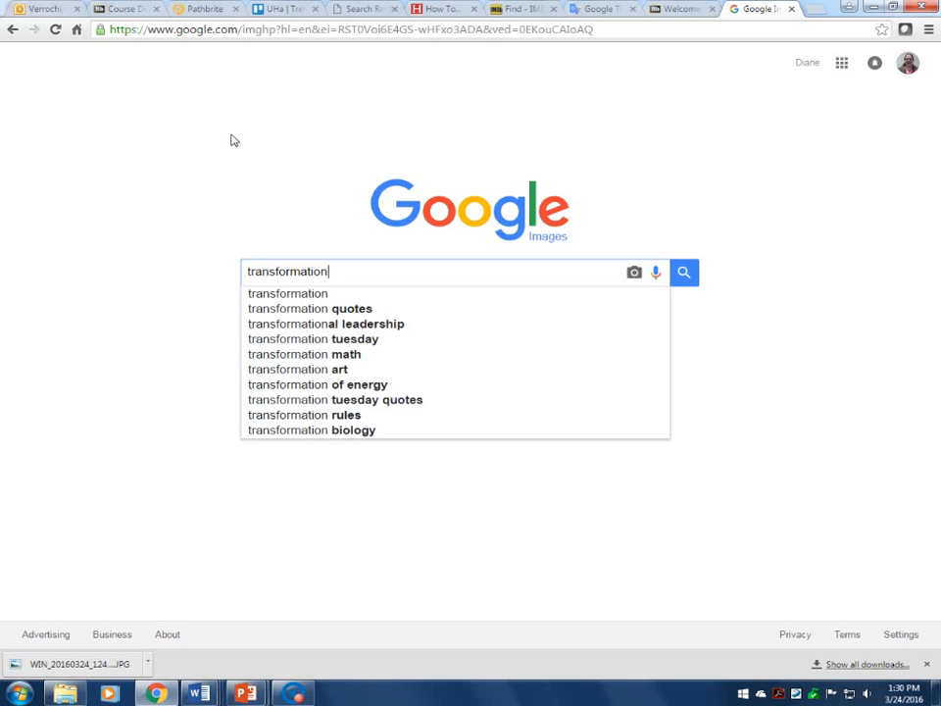
Search Google Images for transformation and filter the results to those labeled for noncommercial reuse
{"action": "key", "text": "Return"}
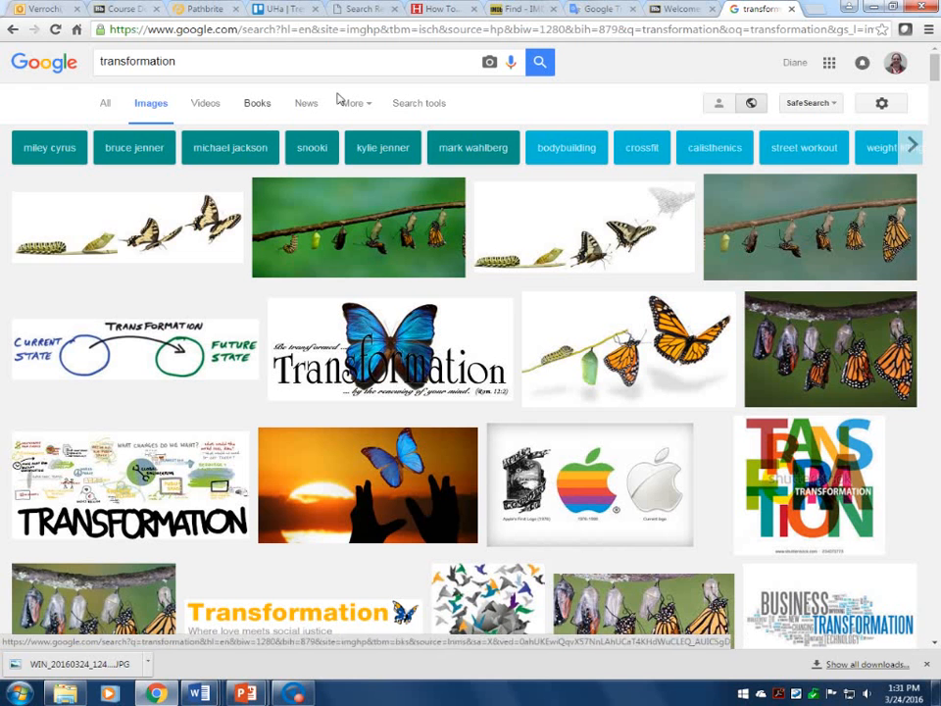
{"action": "left_click", "coordinate": [432, 104]}
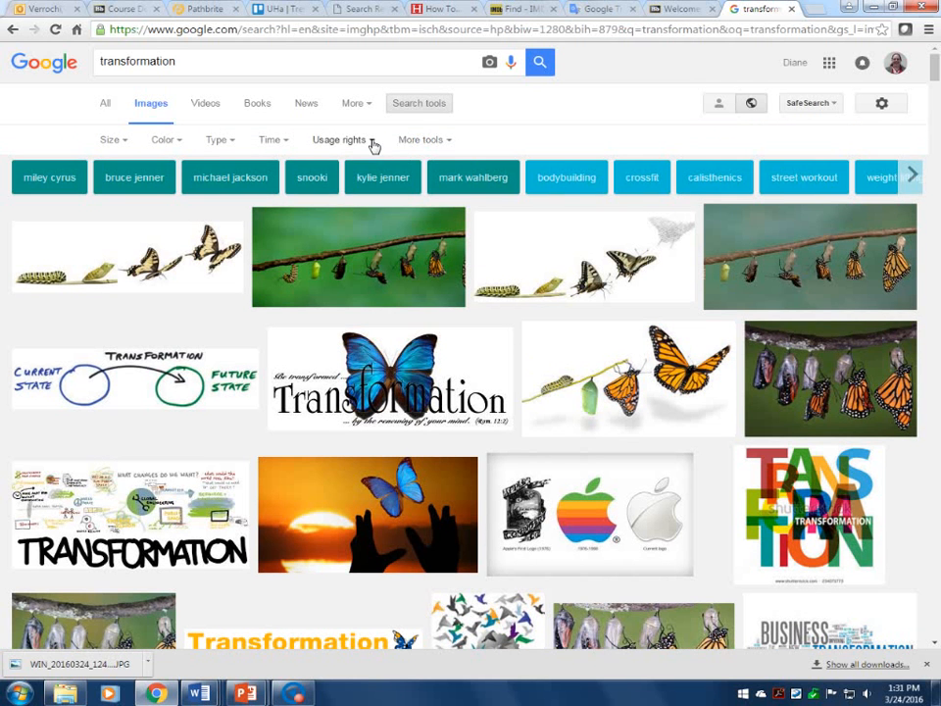
{"action": "left_click", "coordinate": [373, 143]}
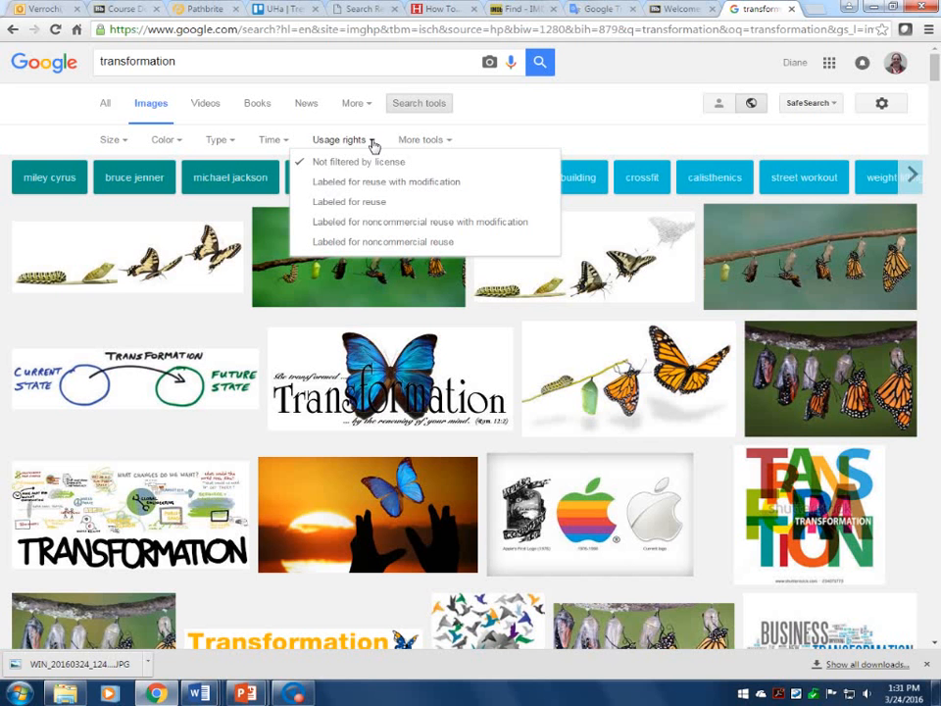
{"action": "left_click", "coordinate": [402, 242]}
Change the image search to "artista's transformation" and open the source page of the winged pony picture
{"action": "left_click", "coordinate": [100, 61]}
{"action": "type", "text": "artista's"}
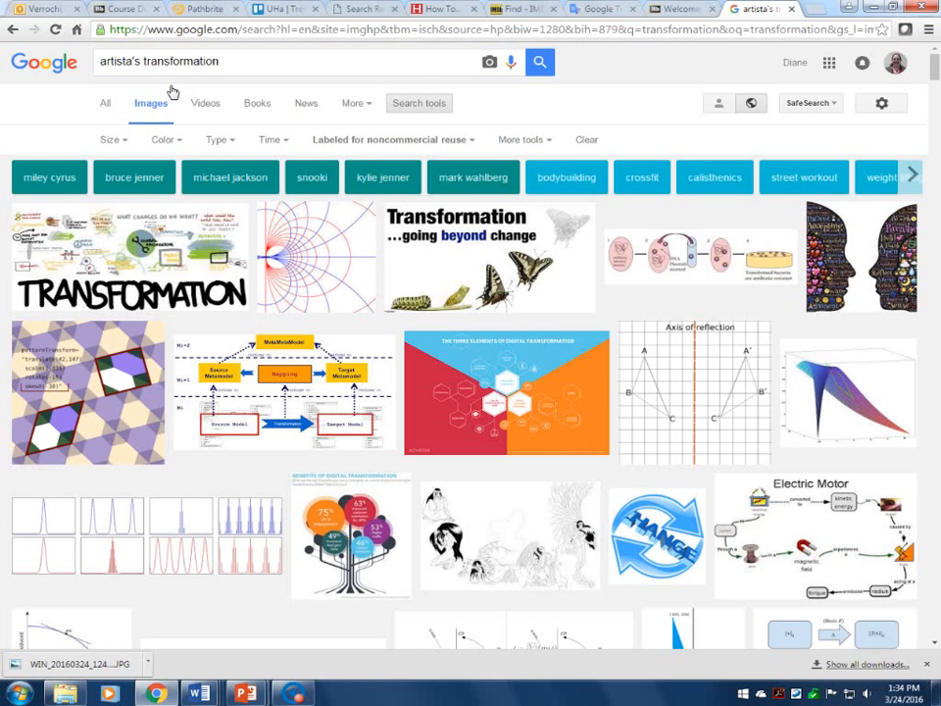
{"action": "key", "text": "Return"}
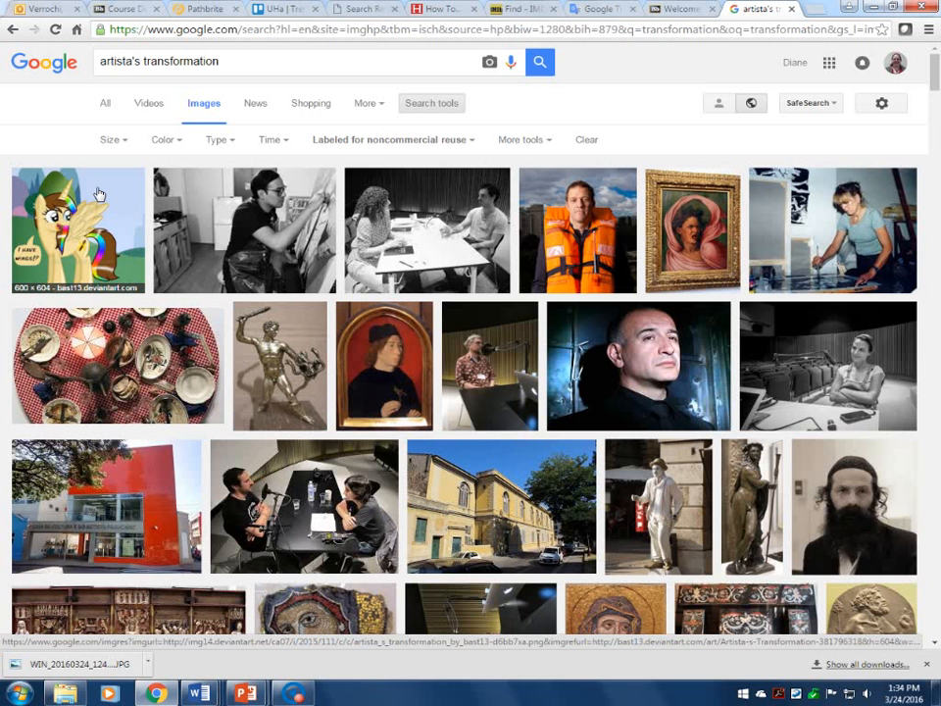
{"action": "left_click", "coordinate": [98, 194]}
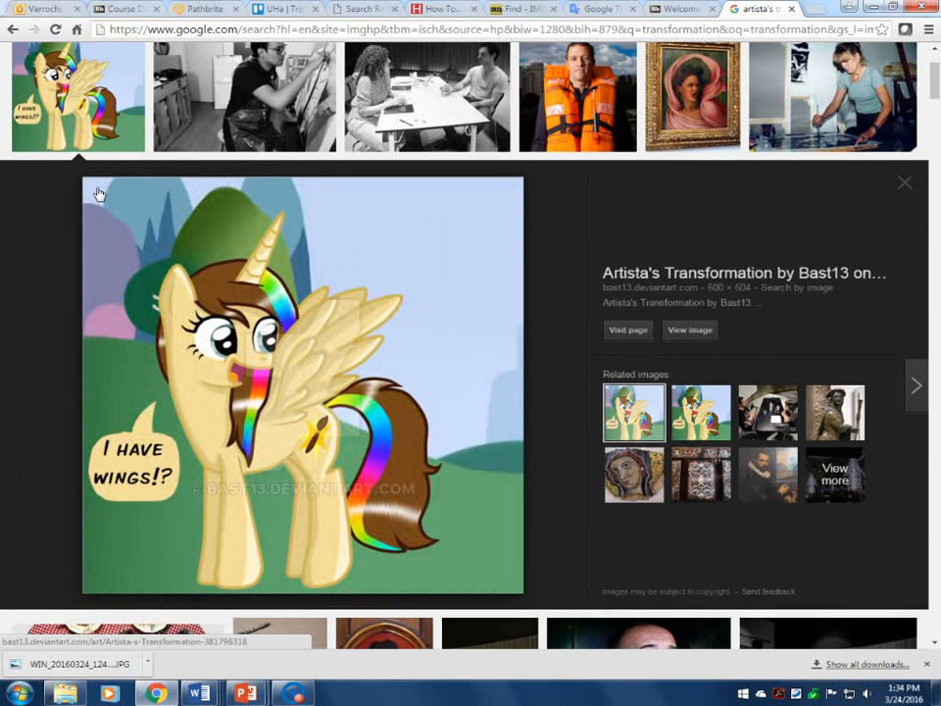
{"action": "left_click", "coordinate": [646, 333]}
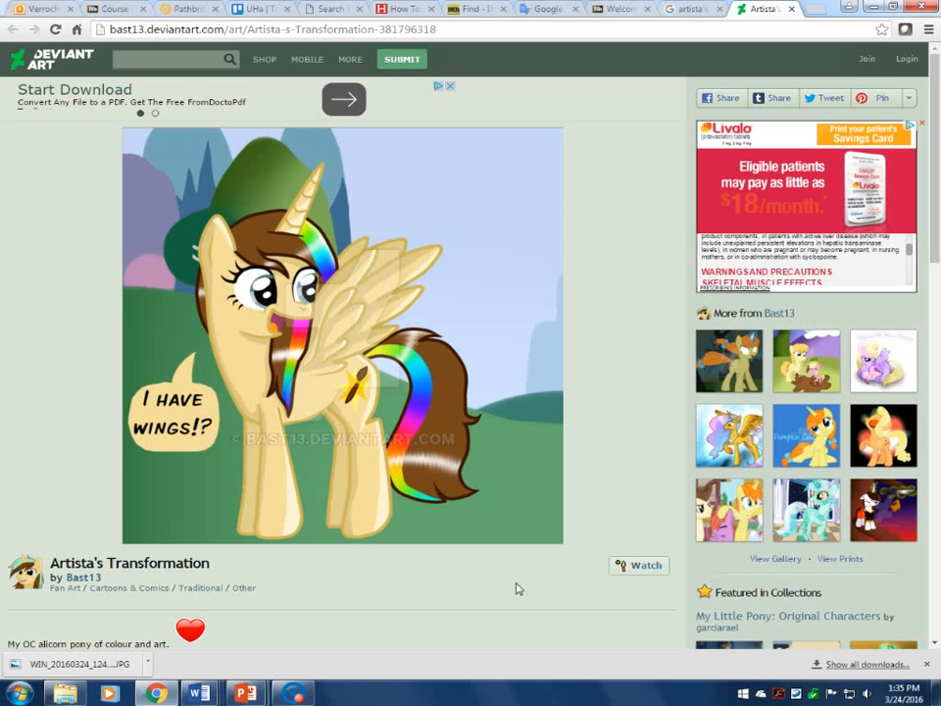
Try to save the pony picture as a PNG in the 609 > 2015-2016 > Spring 2016 folder
{"action": "right_click", "coordinate": [512, 365]}
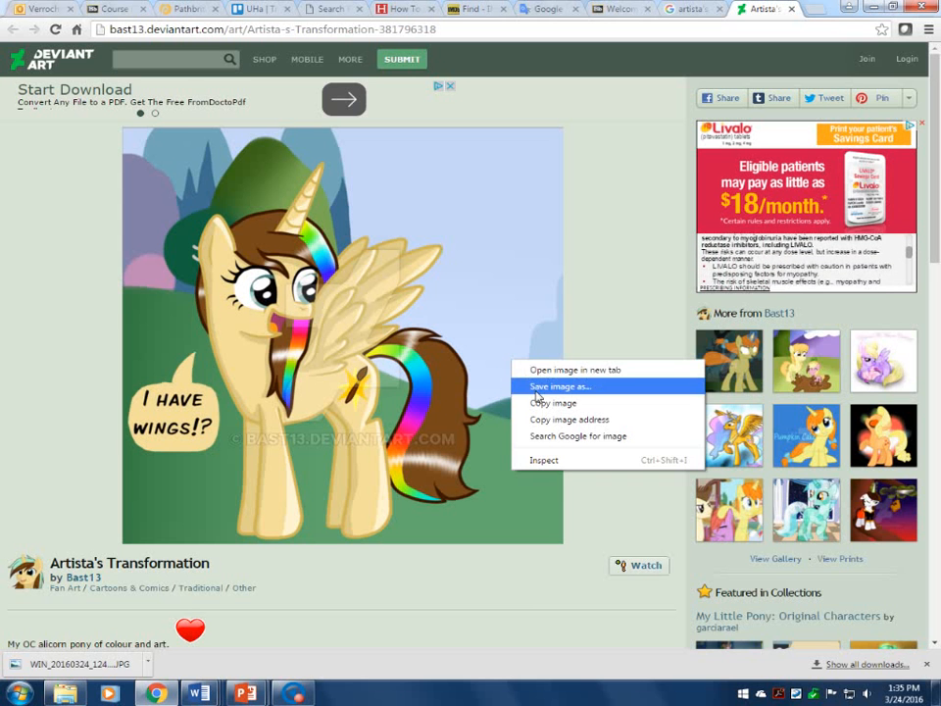
{"action": "left_click", "coordinate": [538, 387]}
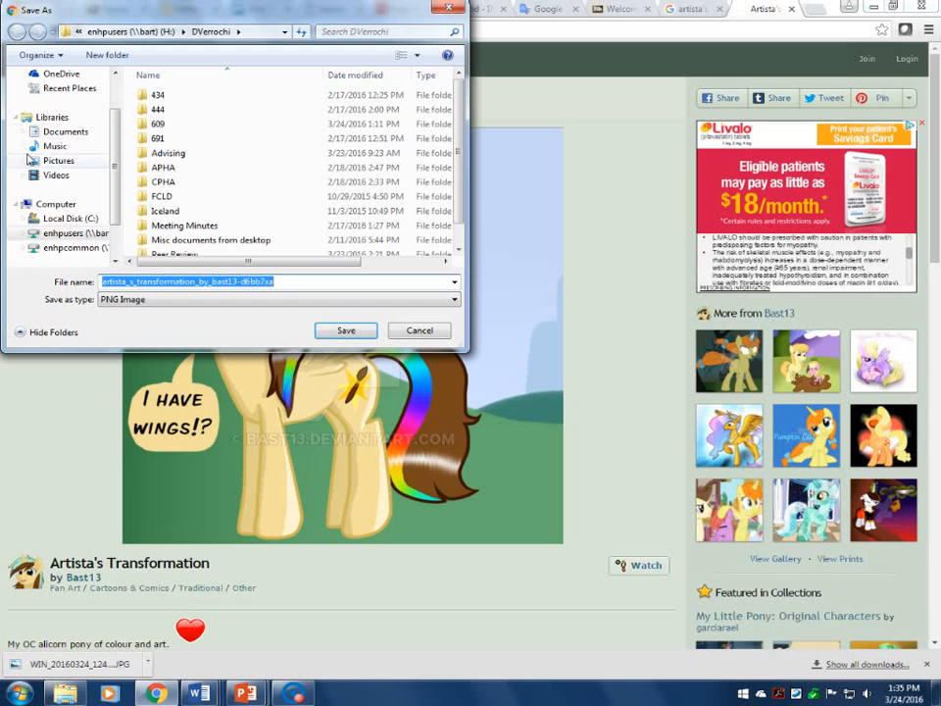
{"action": "double_click", "coordinate": [147, 124]}
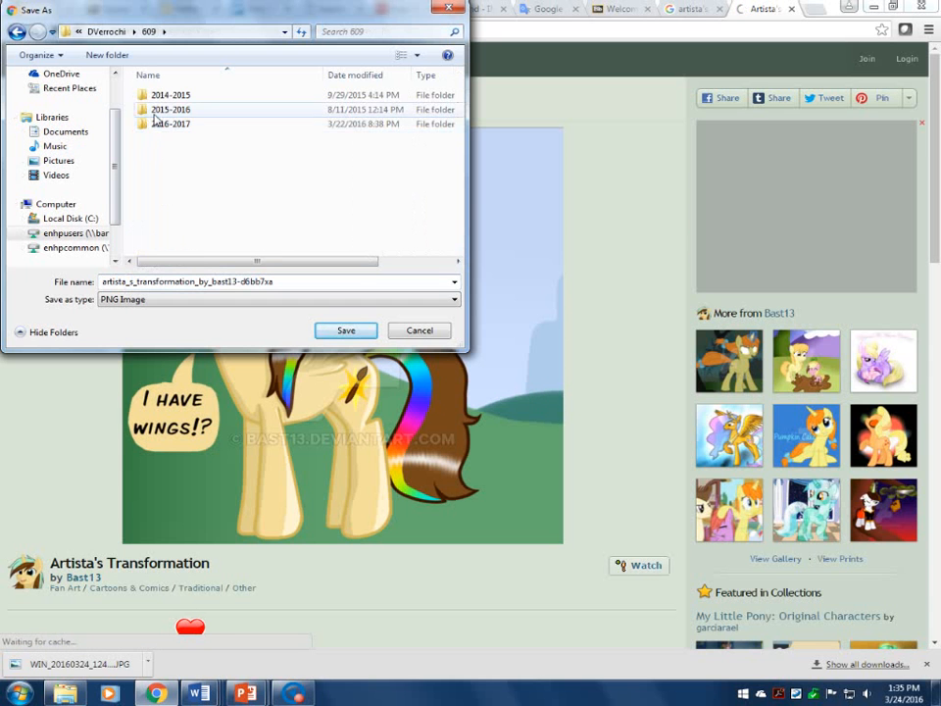
{"action": "double_click", "coordinate": [148, 109]}
{"action": "double_click", "coordinate": [149, 109]}
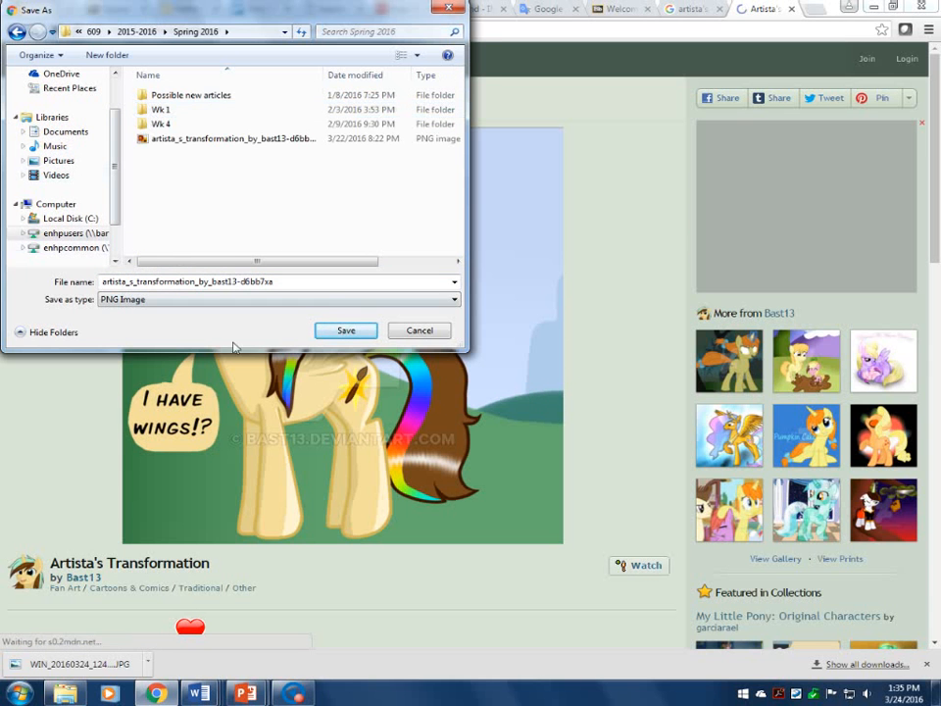
{"action": "left_click", "coordinate": [343, 330]}
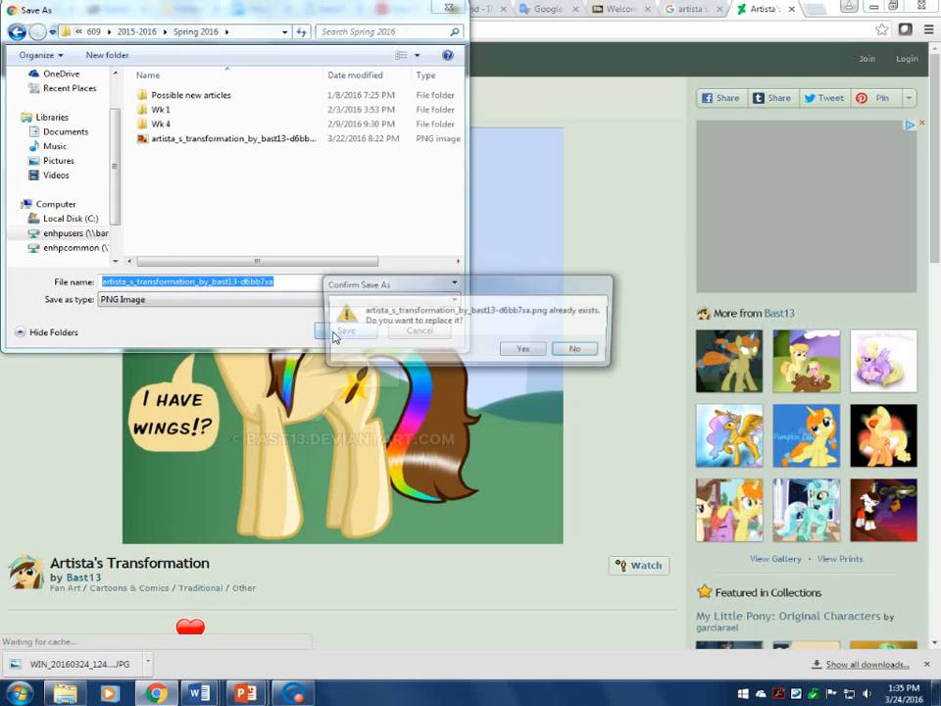
{"action": "left_click", "coordinate": [578, 350]}
{"action": "left_click", "coordinate": [421, 330]}
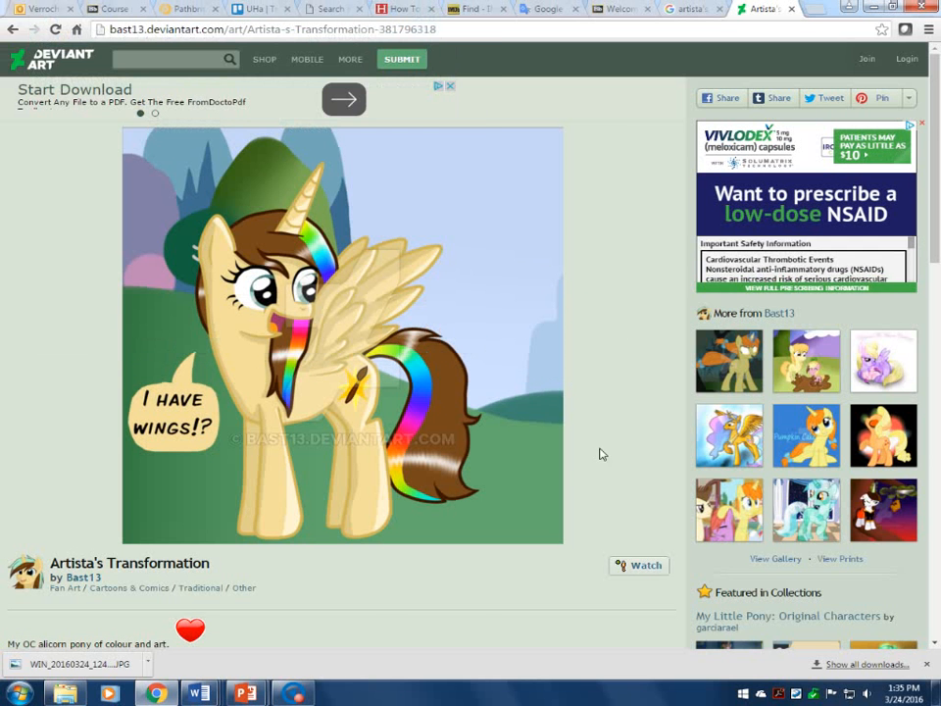
Review the artwork page's creator, details and license, and return to the image results with the preview closed
{"action": "scroll", "coordinate": [372, 618], "scroll_direction": "down", "scroll_amount": 3}
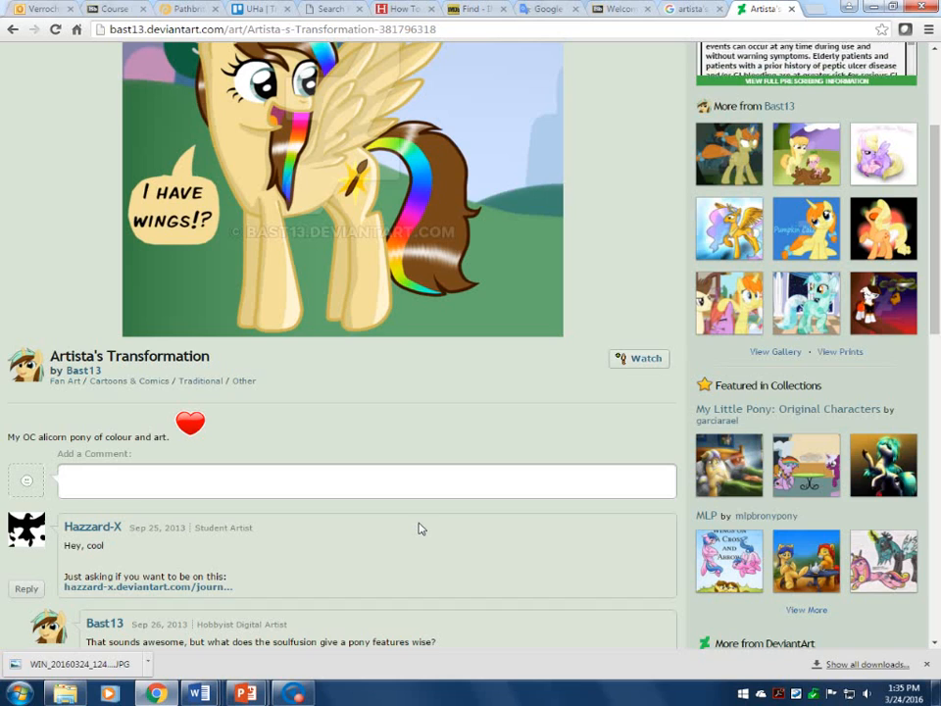
{"action": "scroll", "coordinate": [419, 528], "scroll_direction": "down", "scroll_amount": 10}
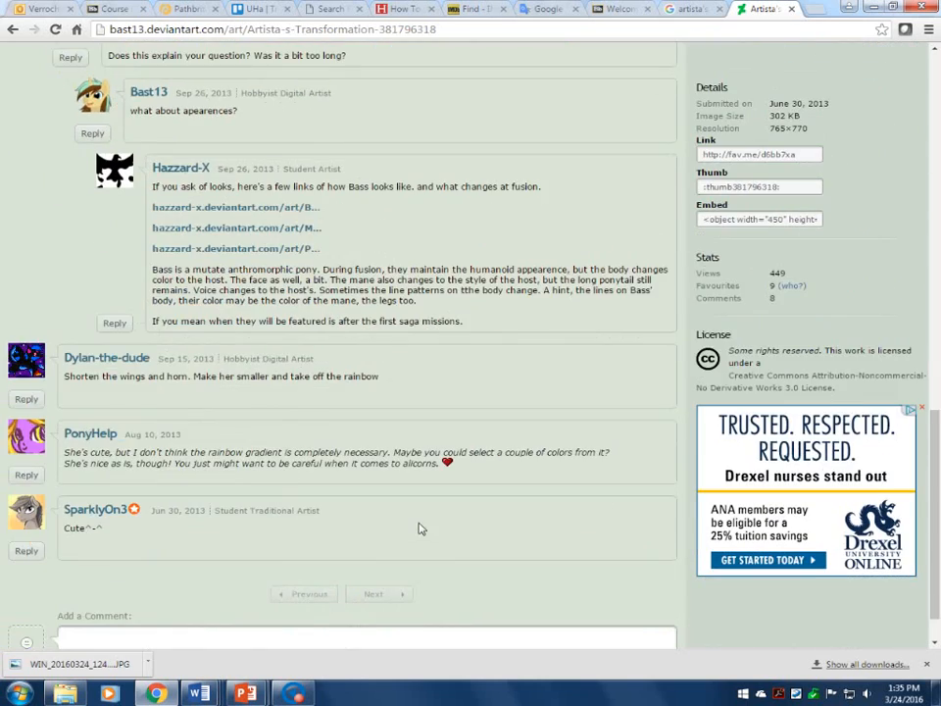
{"action": "scroll", "coordinate": [419, 528], "scroll_direction": "up", "scroll_amount": 10}
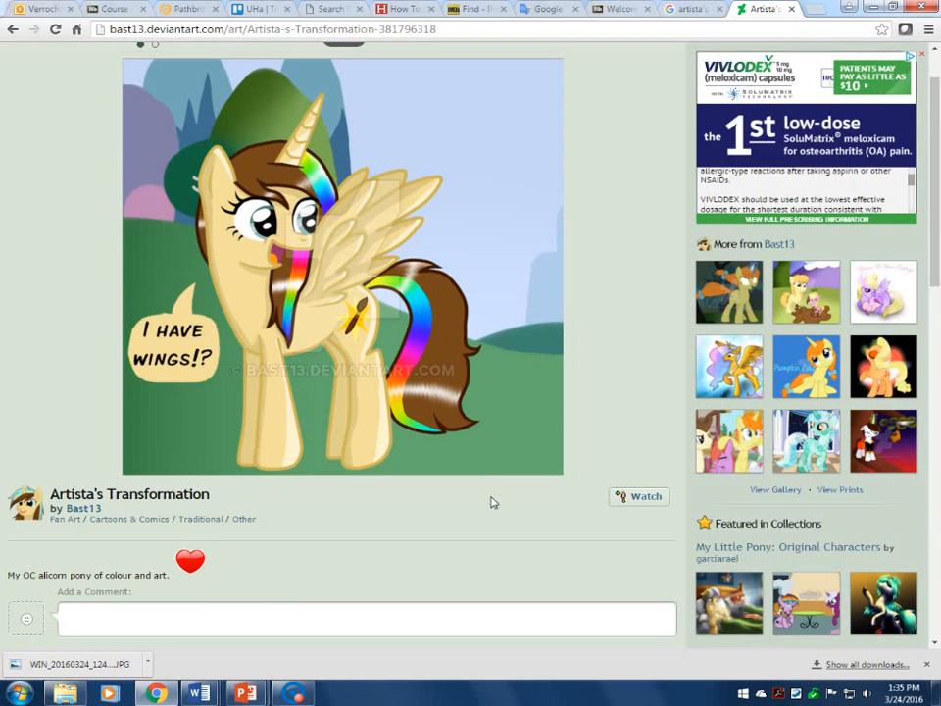
{"action": "left_click", "coordinate": [677, 10]}
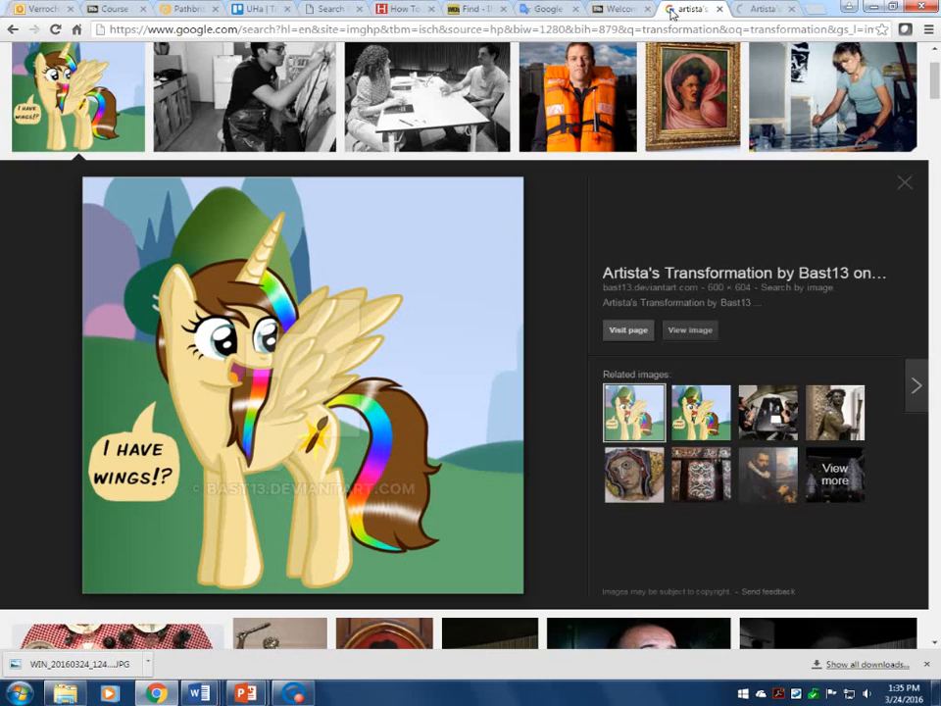
{"action": "left_click", "coordinate": [907, 188]}
{"action": "scroll", "coordinate": [524, 289], "scroll_direction": "up", "scroll_amount": 3}
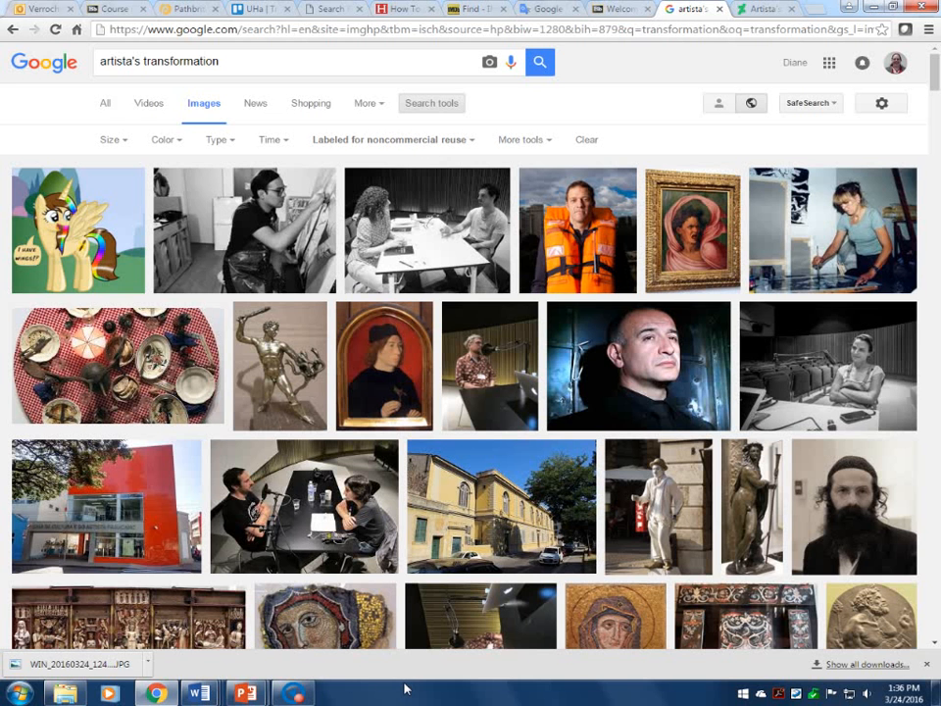
Switch to Presentation1 in PowerPoint and insert the artista_s_transformation PNG from the 609 > 2015-2016 > Spring 2016 folder
{"action": "mouse_move", "coordinate": [245, 693]}
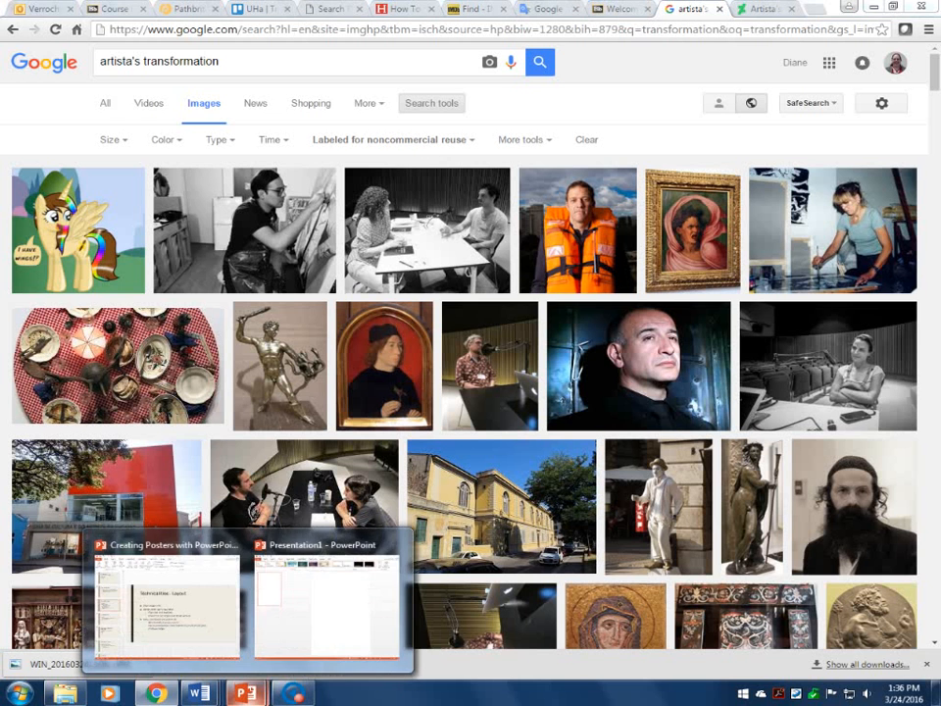
{"action": "left_click", "coordinate": [313, 610]}
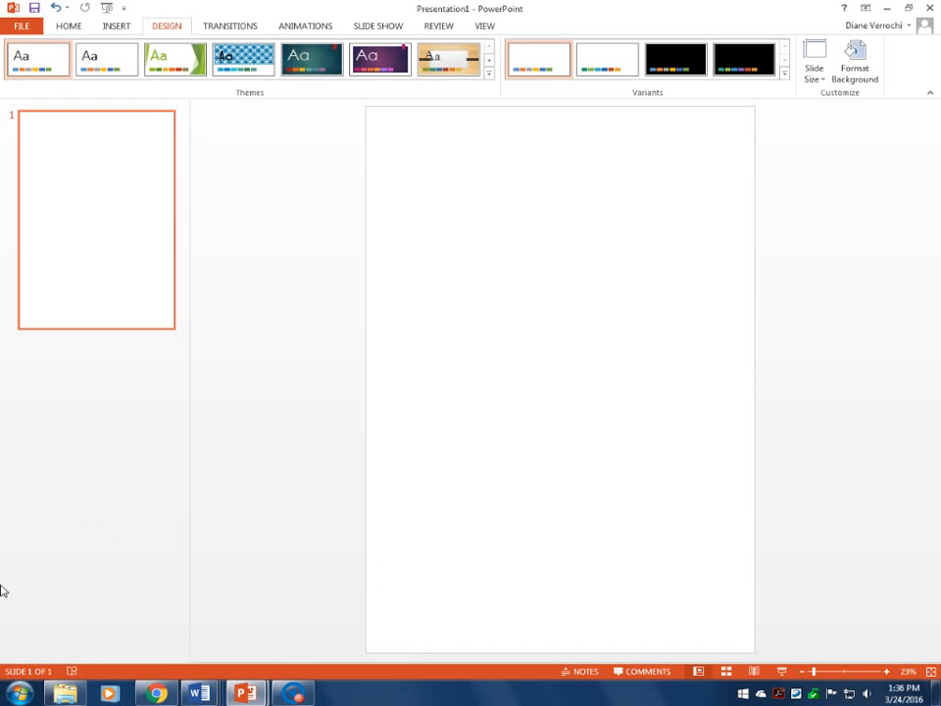
{"action": "left_click", "coordinate": [116, 31]}
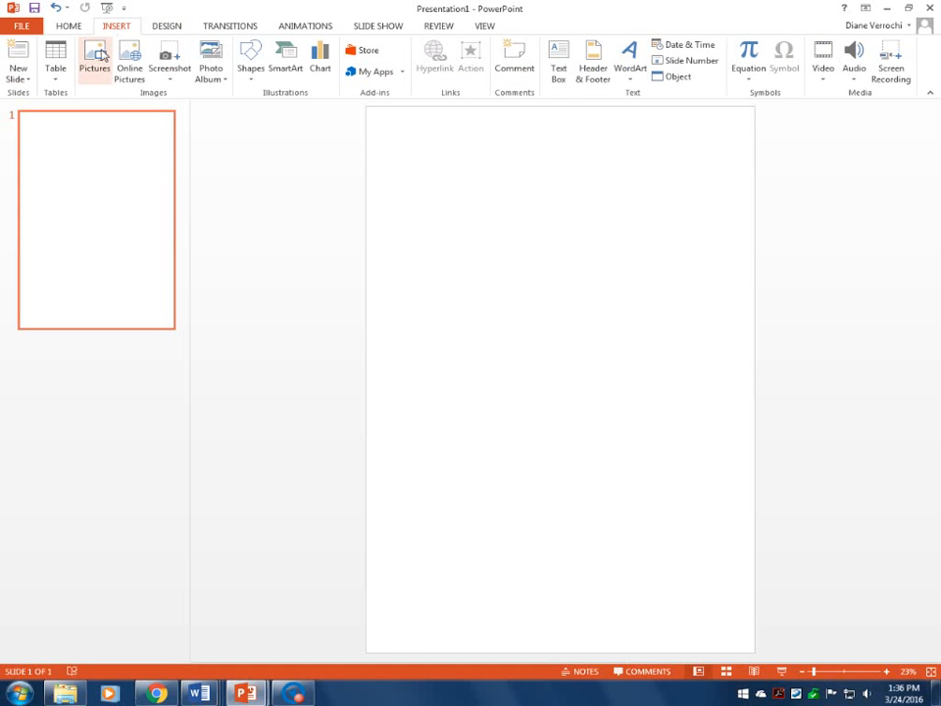
{"action": "left_click", "coordinate": [95, 59]}
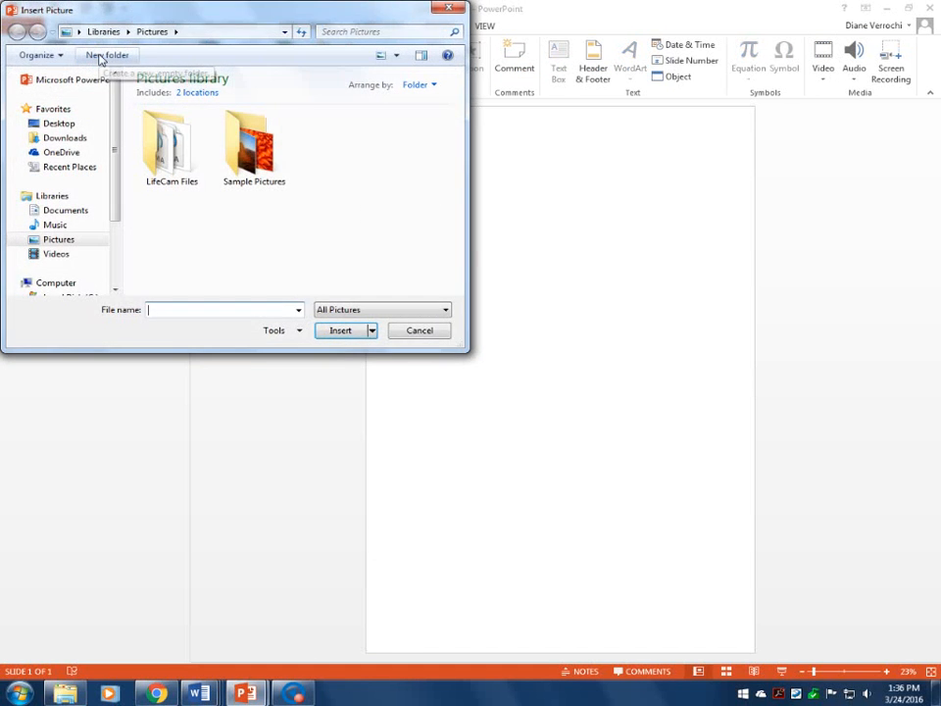
{"action": "scroll", "coordinate": [115, 257], "scroll_direction": "down", "scroll_amount": 2}
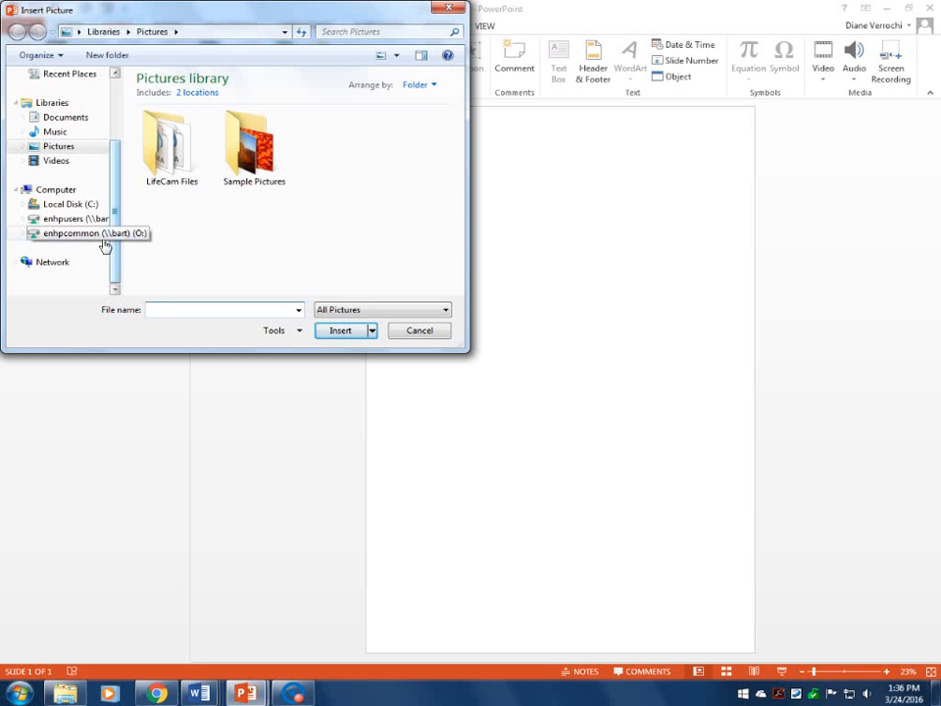
{"action": "left_click", "coordinate": [44, 217]}
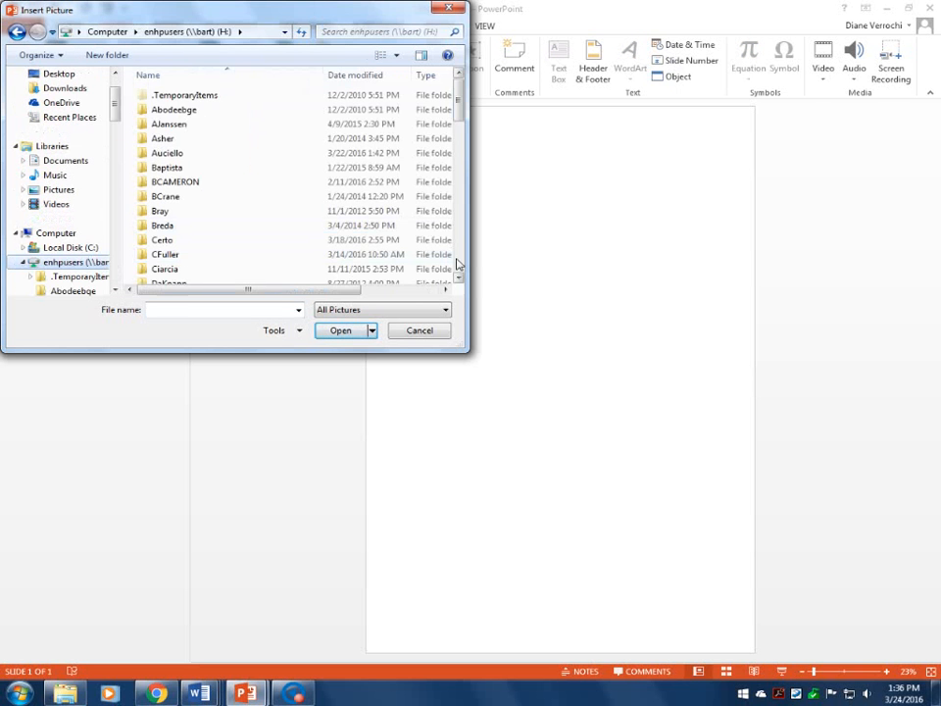
{"action": "scroll", "coordinate": [294, 245], "scroll_direction": "down", "scroll_amount": 4}
{"action": "double_click", "coordinate": [179, 193]}
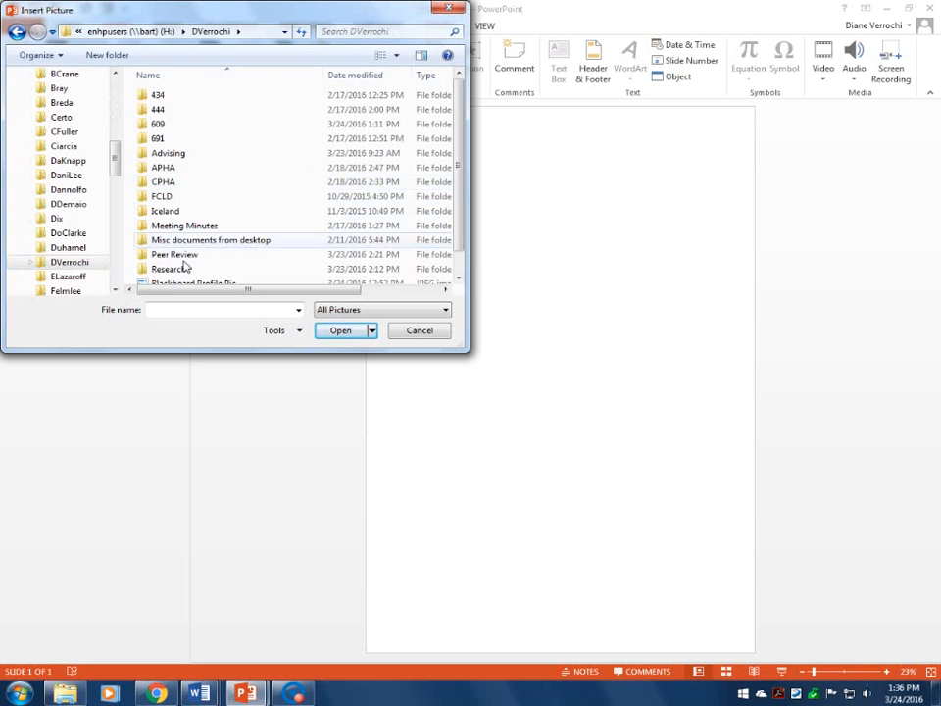
{"action": "double_click", "coordinate": [172, 125]}
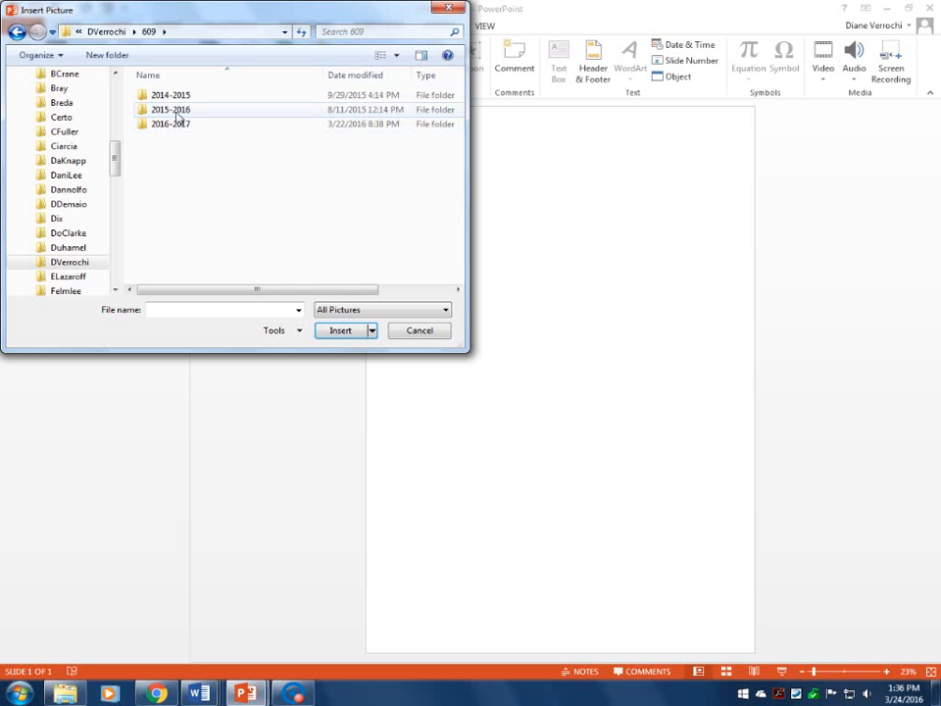
{"action": "double_click", "coordinate": [168, 110]}
{"action": "double_click", "coordinate": [148, 111]}
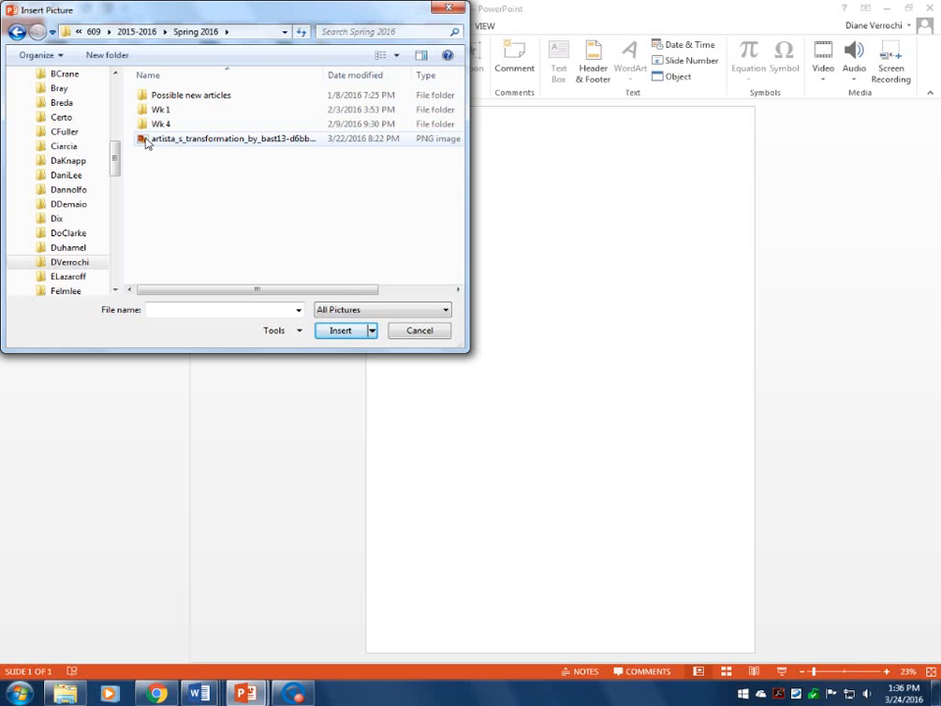
{"action": "double_click", "coordinate": [145, 140]}
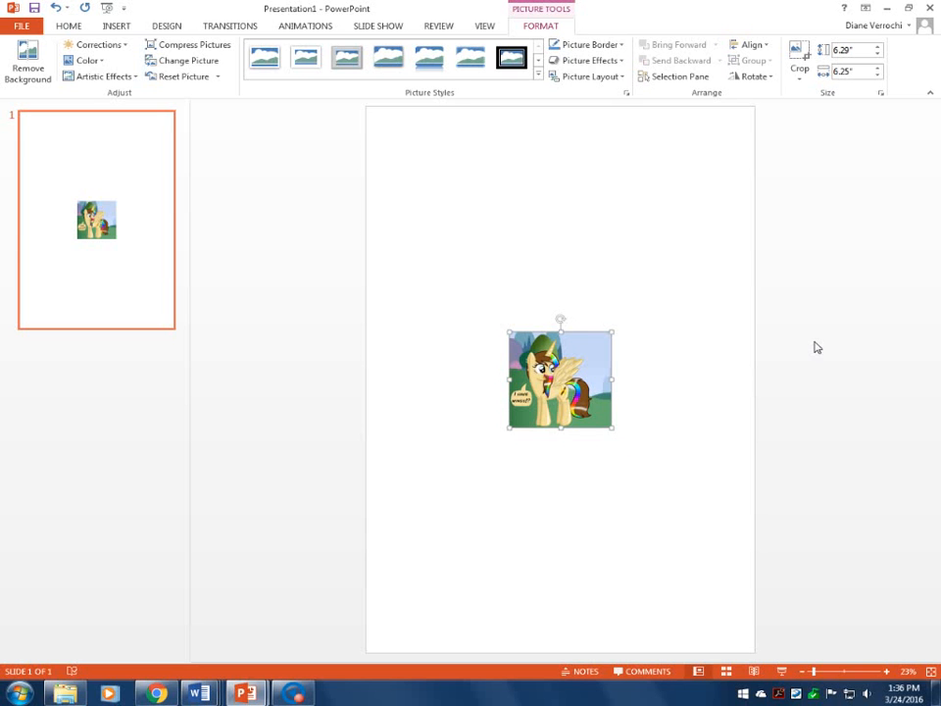
Set the pony picture's width to 20 inches and move it to the upper part of the slide, roughly centered horizontally
{"action": "left_click", "coordinate": [851, 76]}
{"action": "type", "text": "20"}
{"action": "key", "text": "Return"}
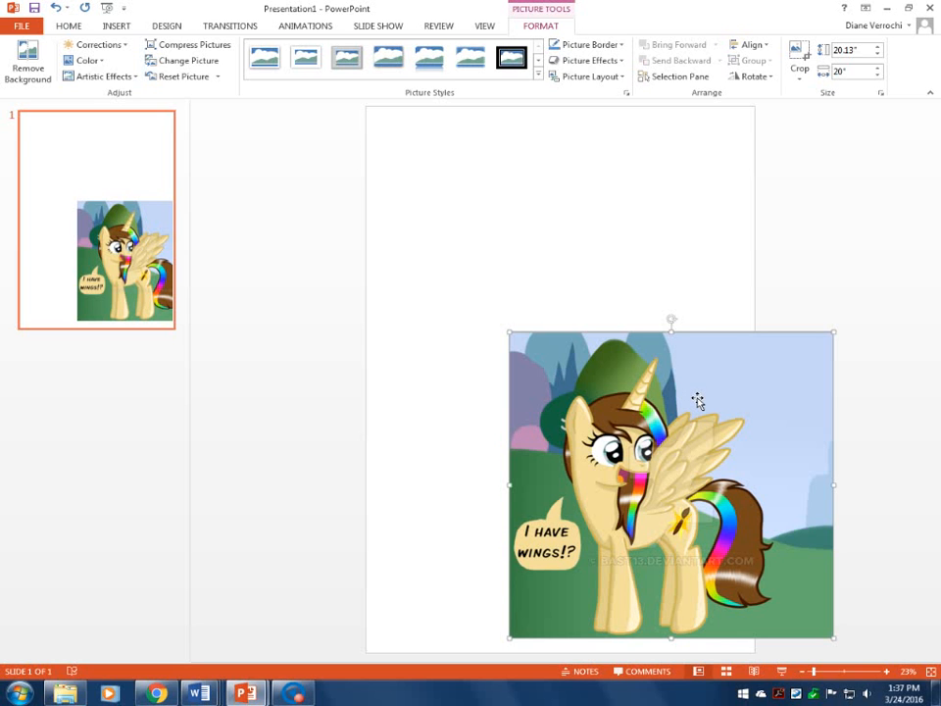
{"action": "left_click_drag", "start_coordinate": [693, 426], "coordinate": [589, 256]}
{"action": "left_click", "coordinate": [850, 330]}
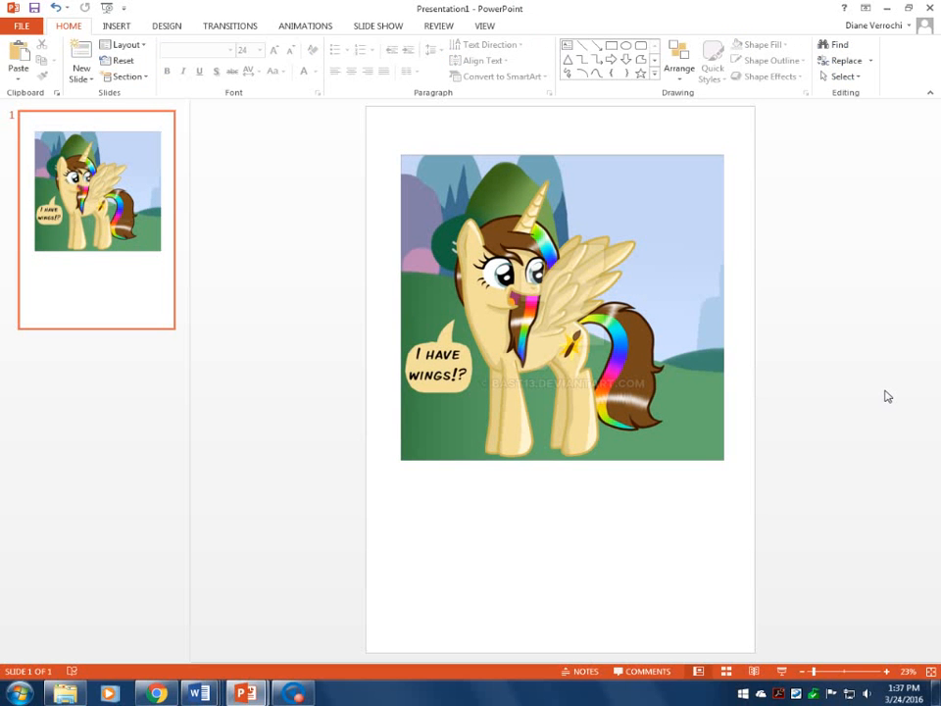
Apply the olive-green theme with the thin white border to the poster slide
{"action": "left_click", "coordinate": [161, 27]}
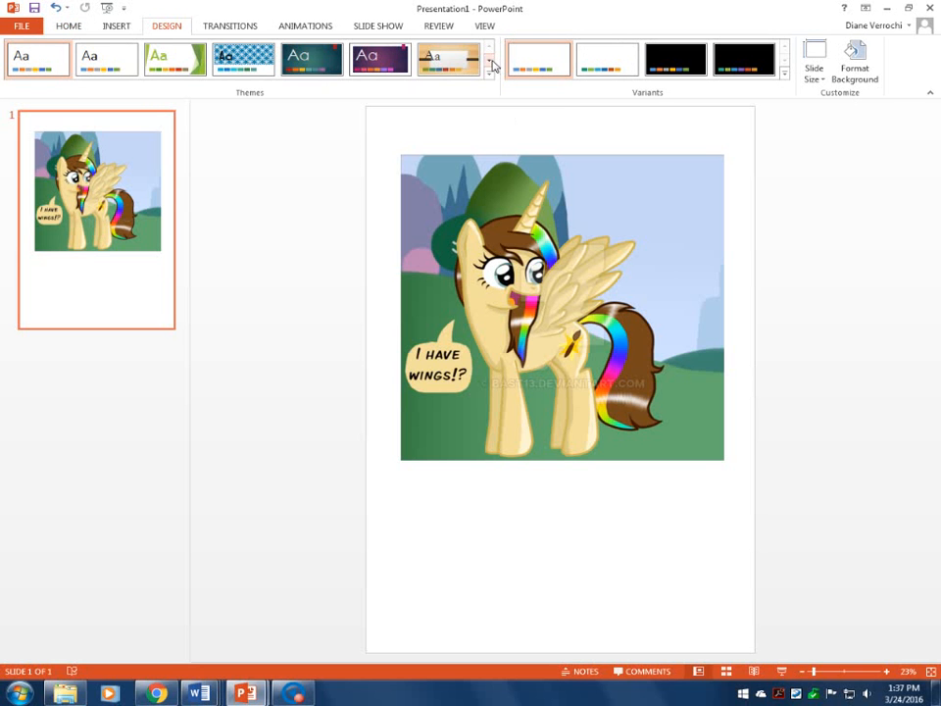
{"action": "left_click", "coordinate": [489, 60]}
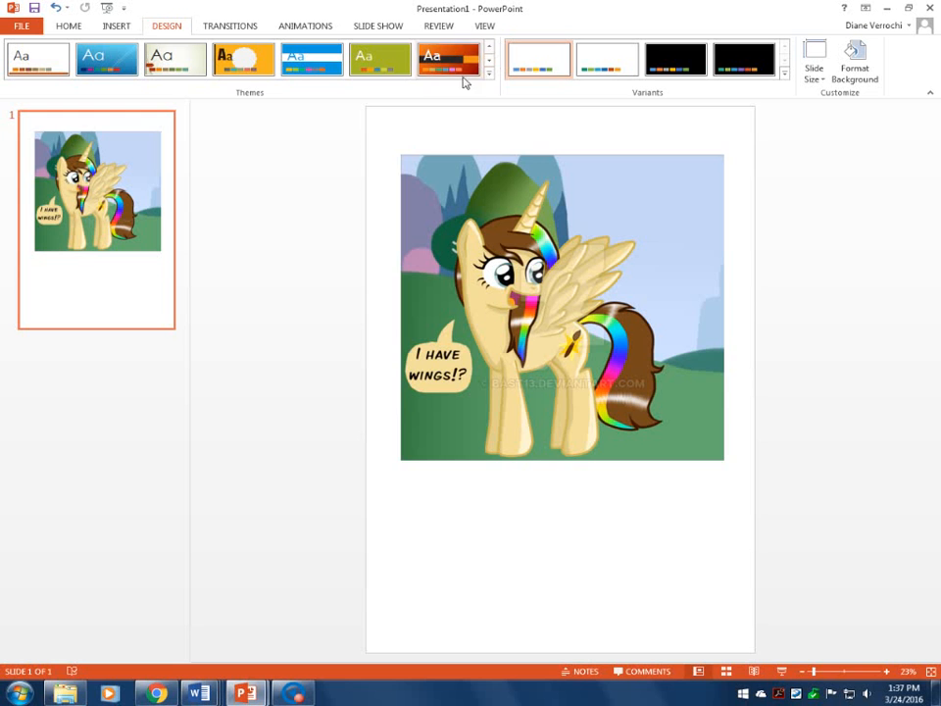
{"action": "left_click", "coordinate": [403, 70]}
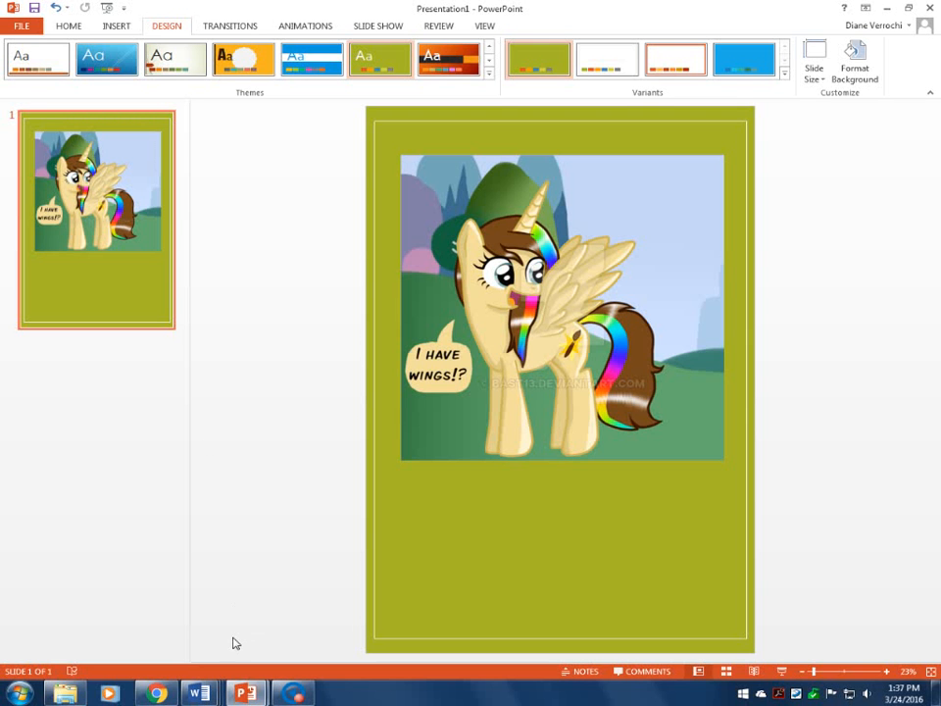
Switch to the Creating Posters with PowerPoint presentation
{"action": "left_click", "coordinate": [247, 700]}
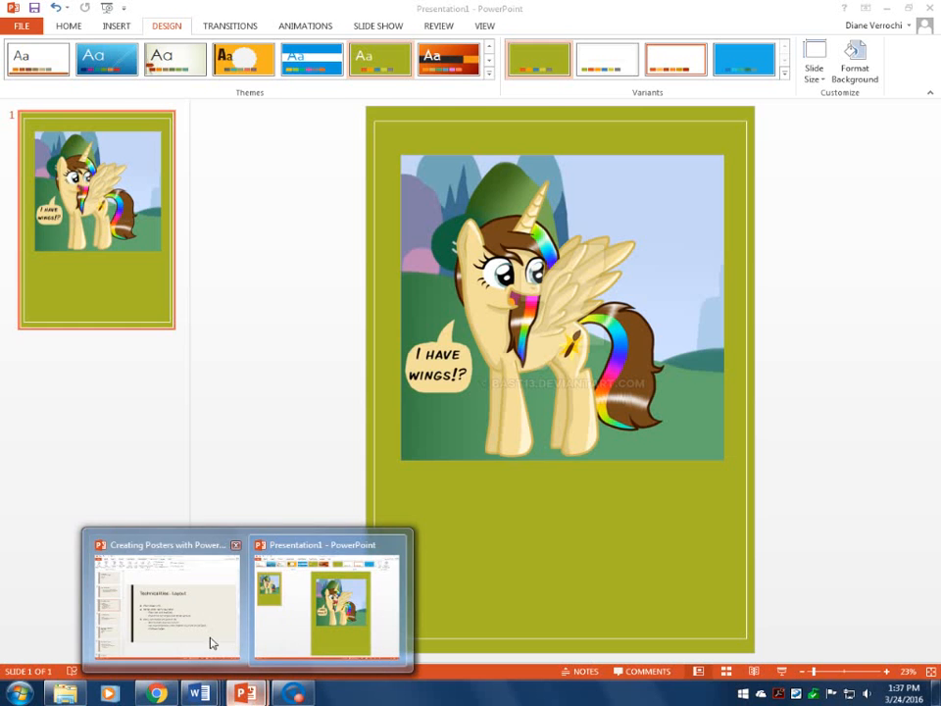
{"action": "left_click", "coordinate": [210, 642]}
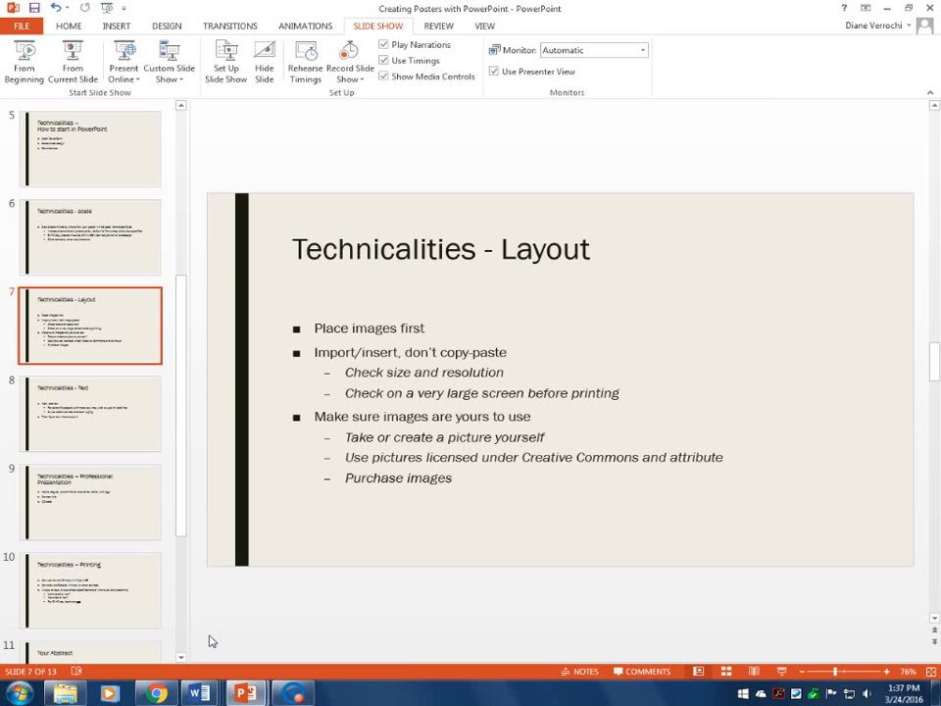
Switch to Presentation1 and add a text box below the pony picture reading "Image courtesy of Bast13, CC-BY-NC 2013"
{"action": "left_click", "coordinate": [247, 694]}
{"action": "left_click", "coordinate": [353, 657]}
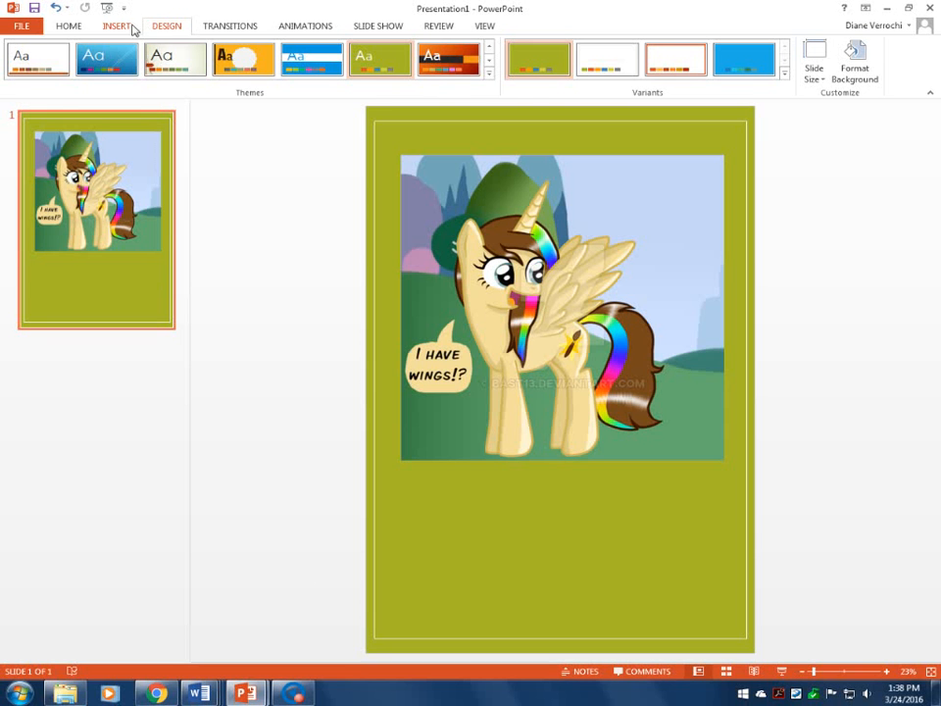
{"action": "left_click", "coordinate": [118, 26]}
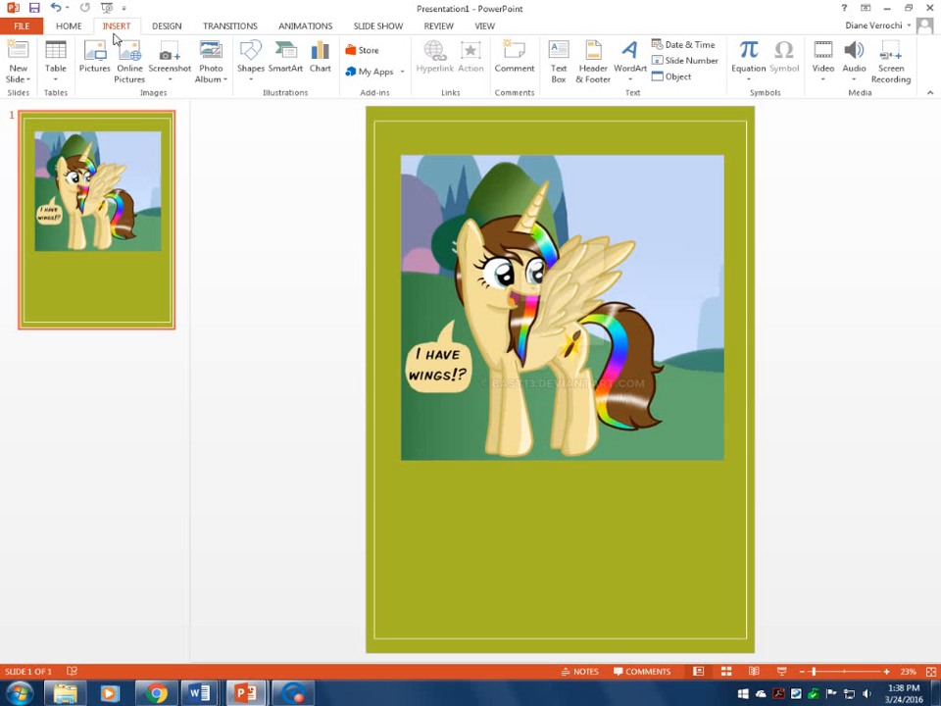
{"action": "left_click", "coordinate": [559, 61]}
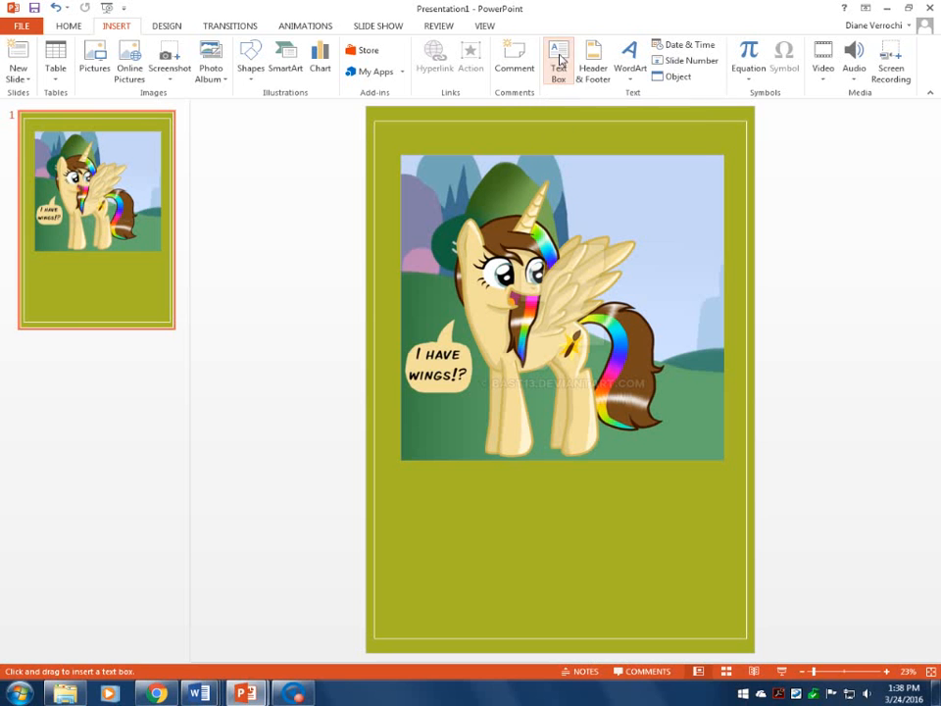
{"action": "left_click", "coordinate": [535, 489]}
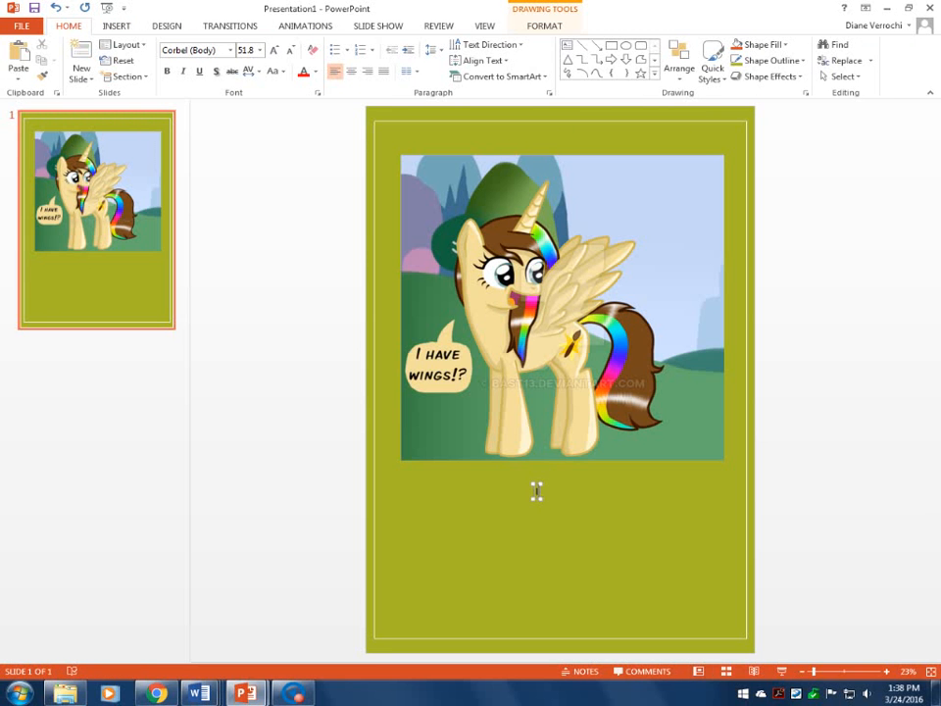
{"action": "type", "text": "Image courtesy of Bast13"}
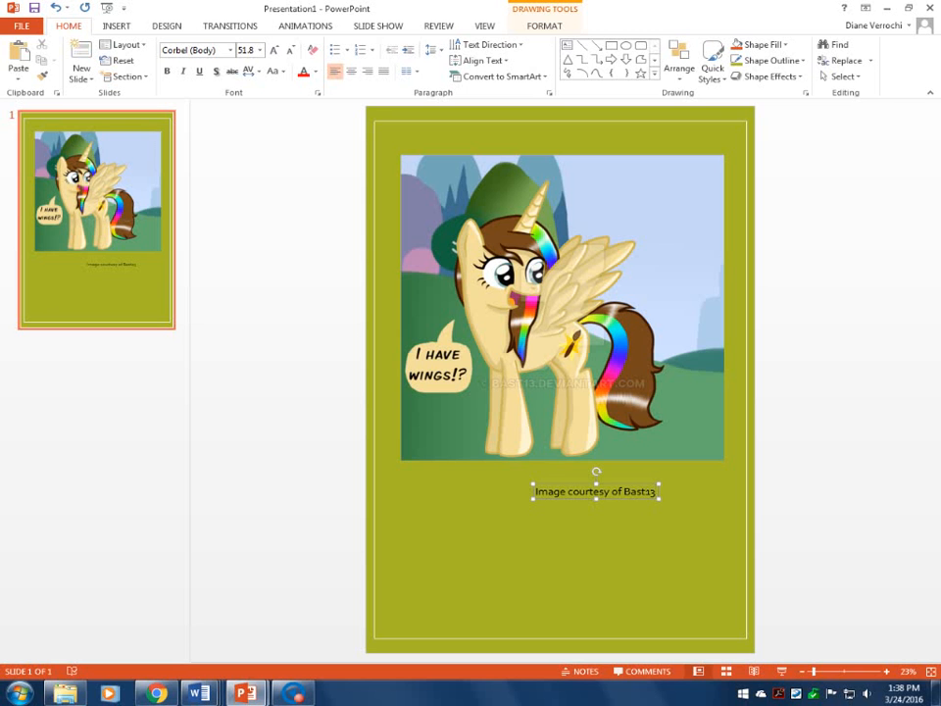
{"action": "type", "text": ", CC-BY"}
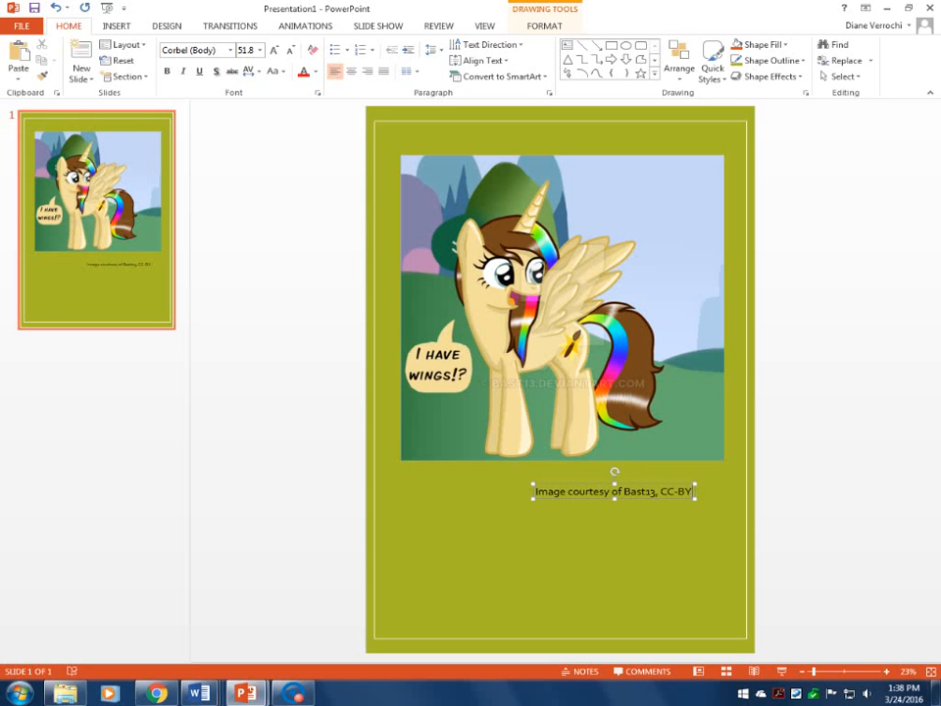
{"action": "type", "text": "-NC 2013"}
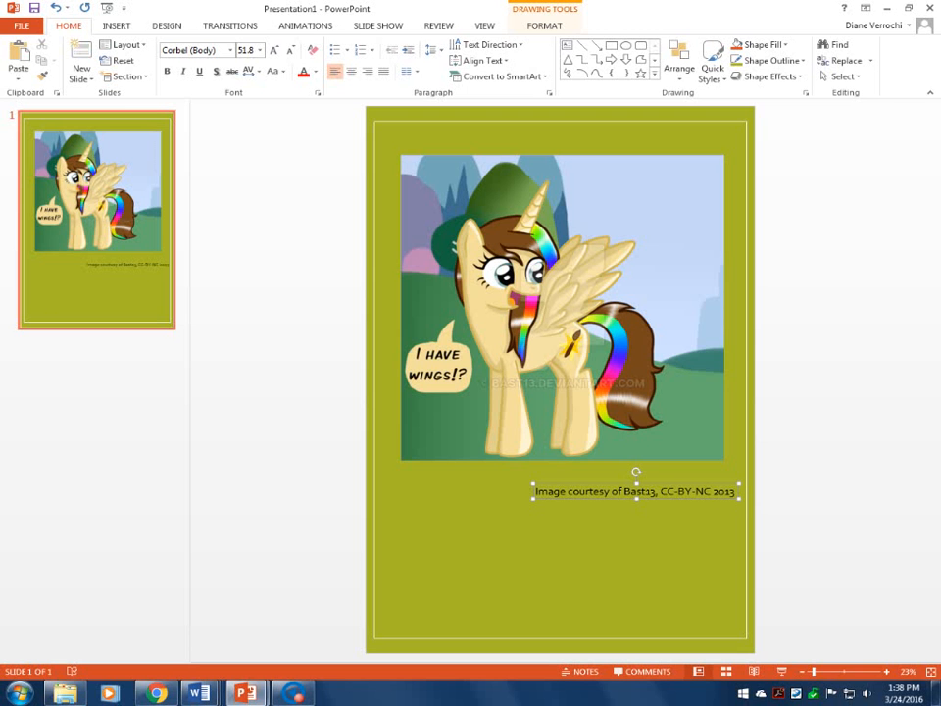
{"action": "left_click", "coordinate": [689, 576]}
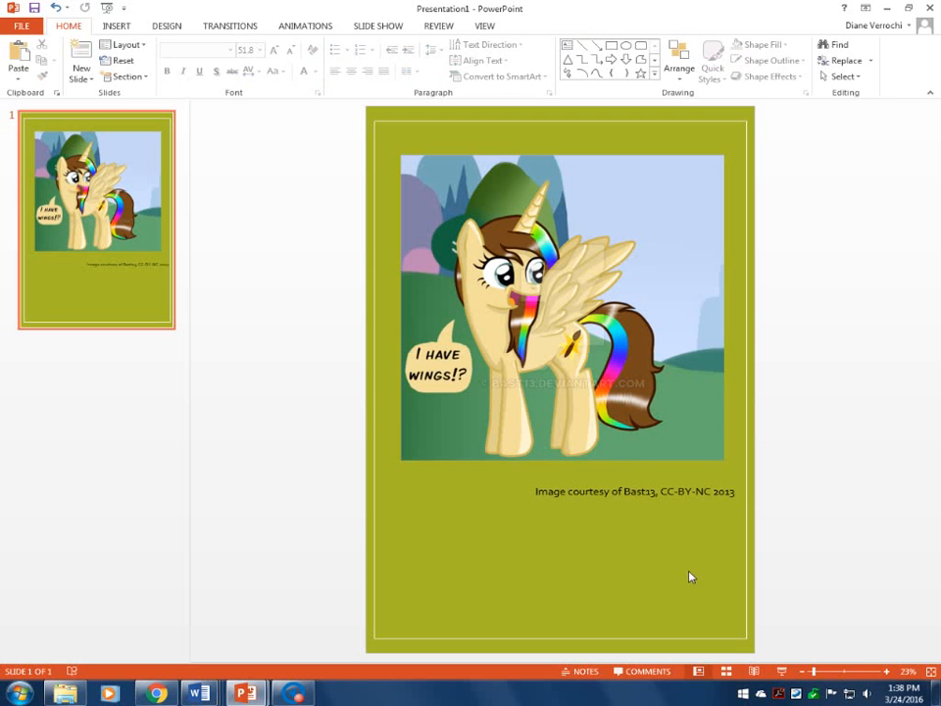
Try font size 48 and then 40 on the whole image credit line
{"action": "triple_click", "coordinate": [546, 498]}
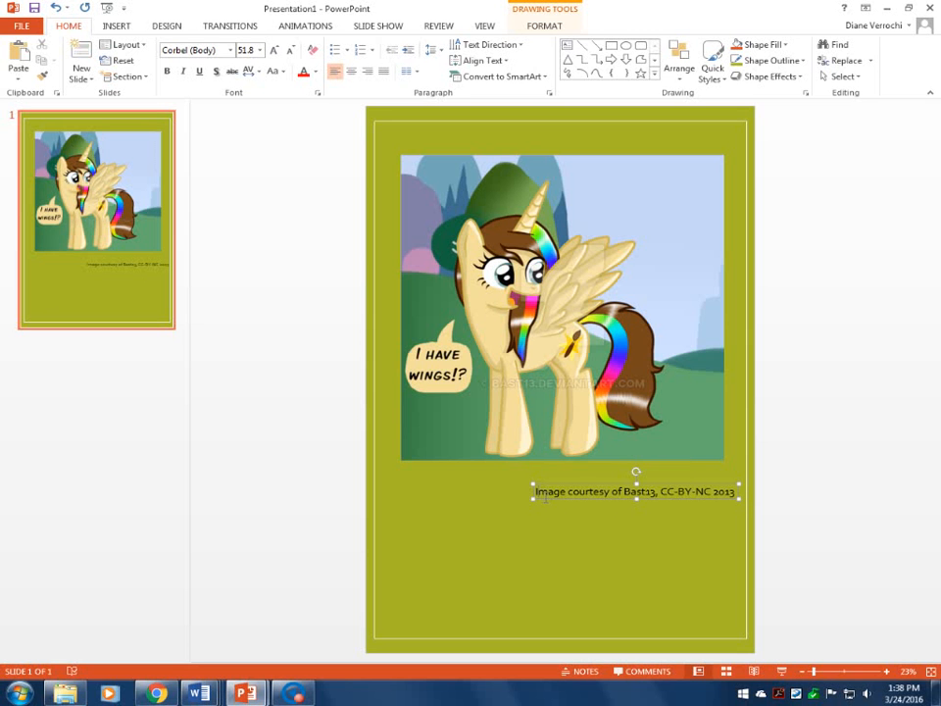
{"action": "left_click_drag", "start_coordinate": [536, 492], "coordinate": [731, 497]}
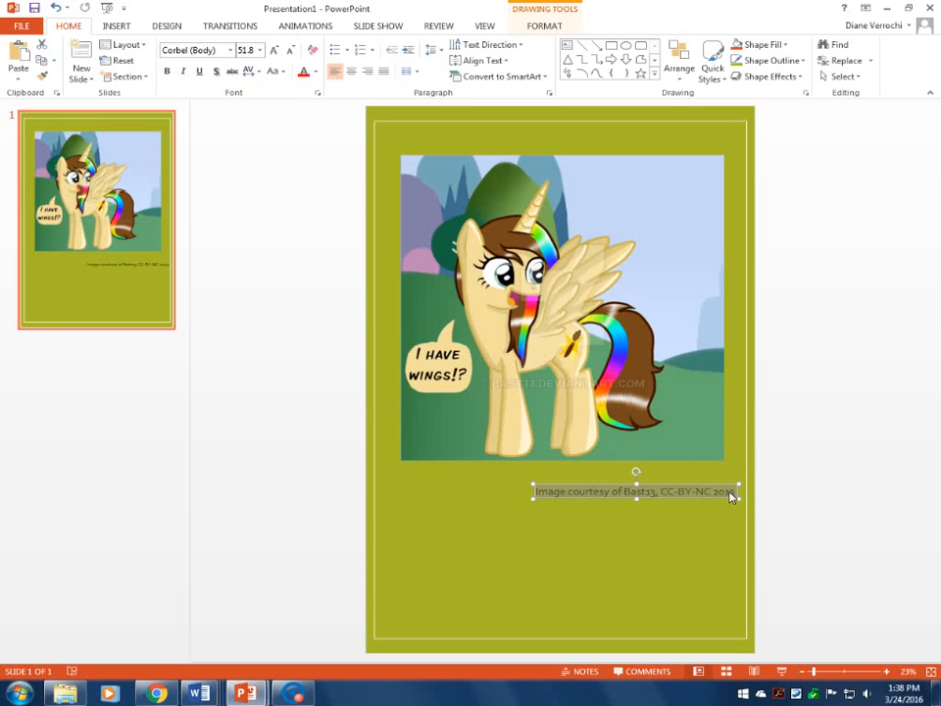
{"action": "left_click", "coordinate": [261, 53]}
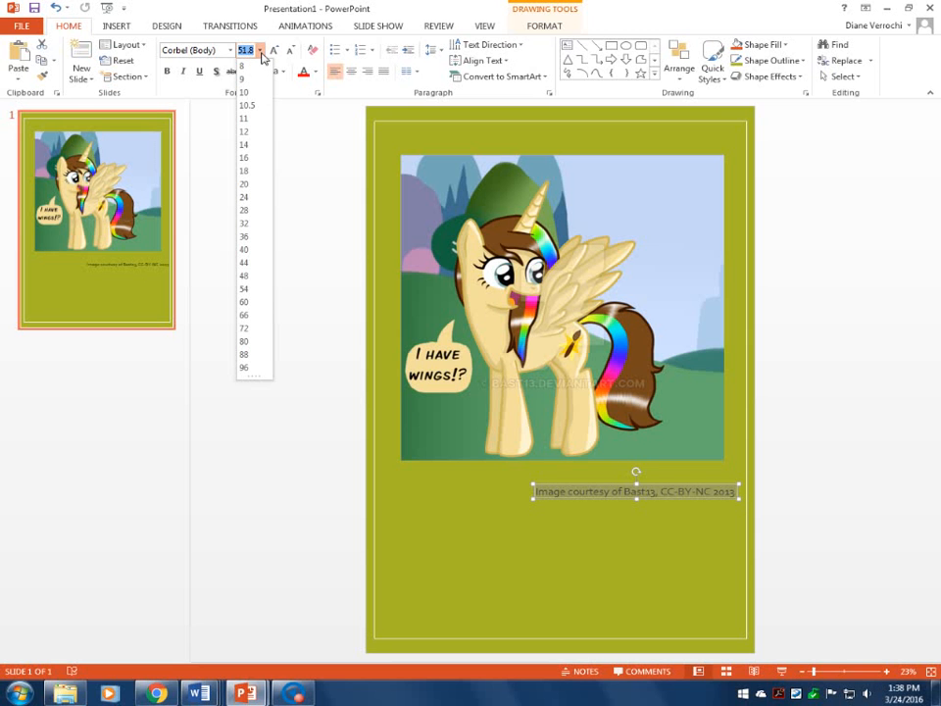
{"action": "left_click", "coordinate": [244, 276]}
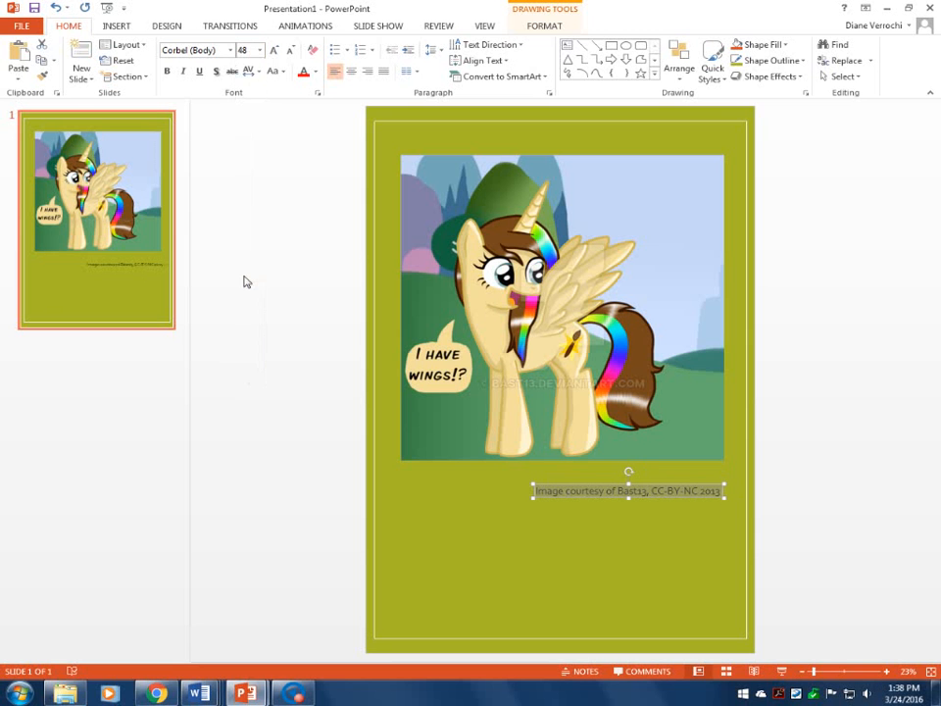
{"action": "left_click", "coordinate": [260, 50]}
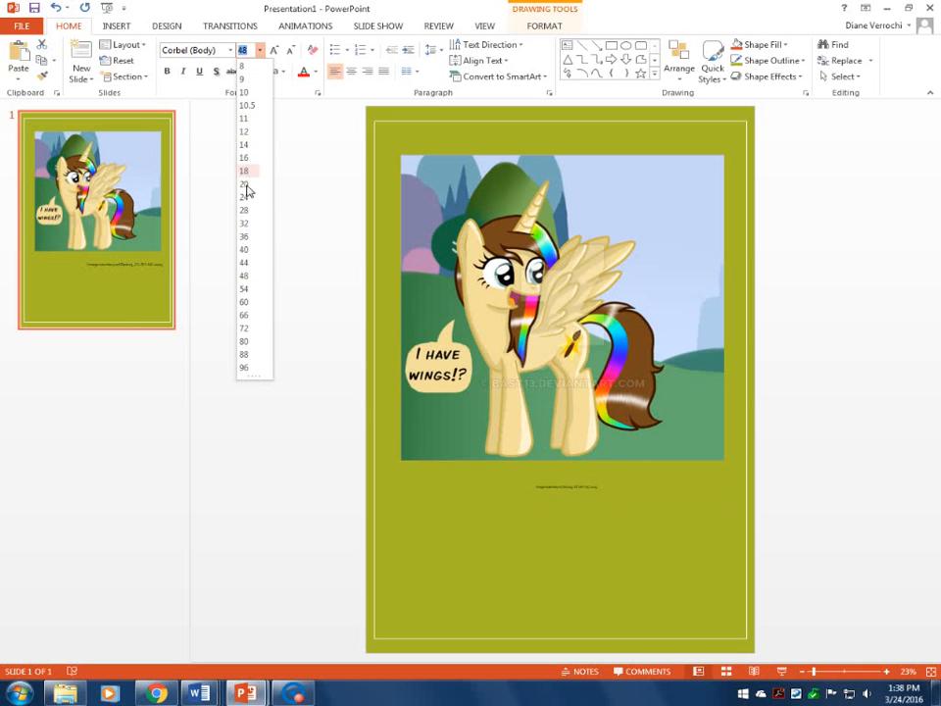
{"action": "left_click", "coordinate": [244, 251]}
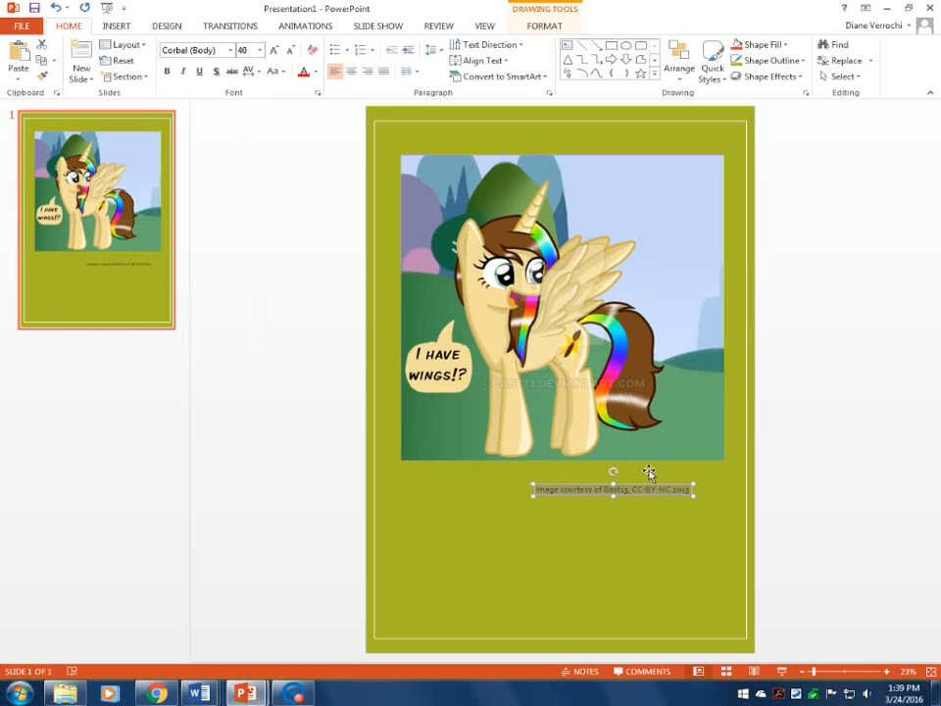
{"action": "left_click", "coordinate": [666, 486]}
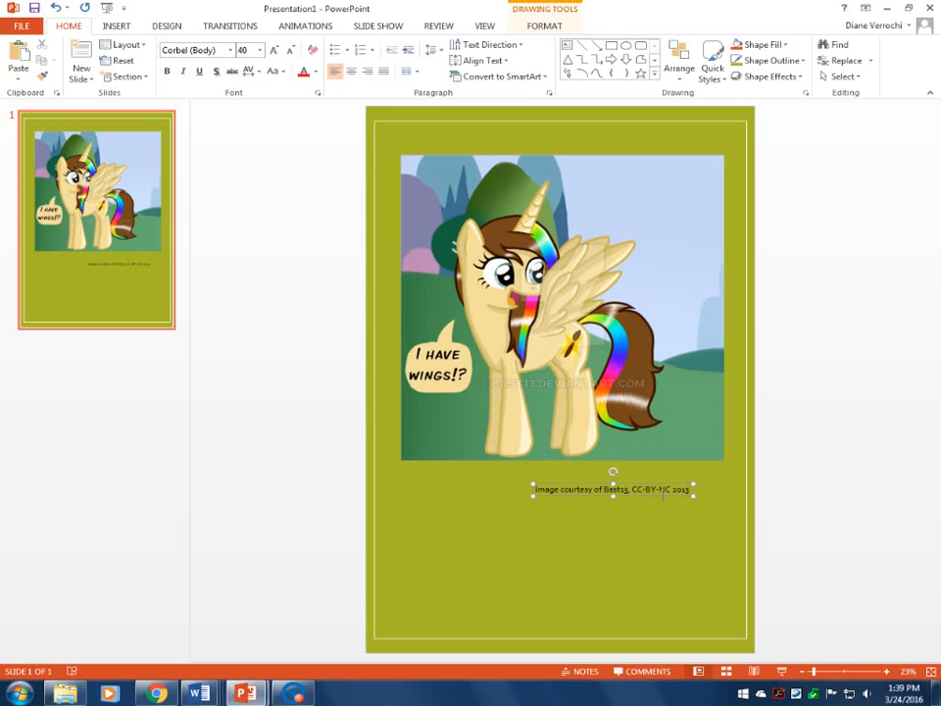
Set the image credit's font size to 32 and place its text box directly beneath the picture, aligned with the picture's right edge
{"action": "left_click_drag", "start_coordinate": [699, 496], "coordinate": [669, 498]}
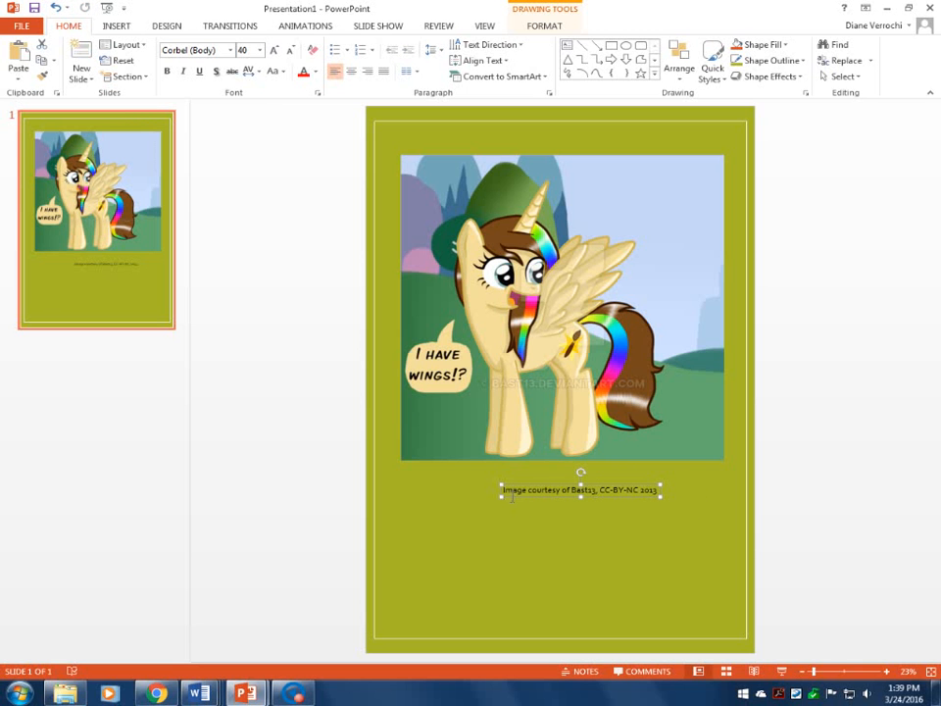
{"action": "left_click_drag", "start_coordinate": [503, 490], "coordinate": [660, 496]}
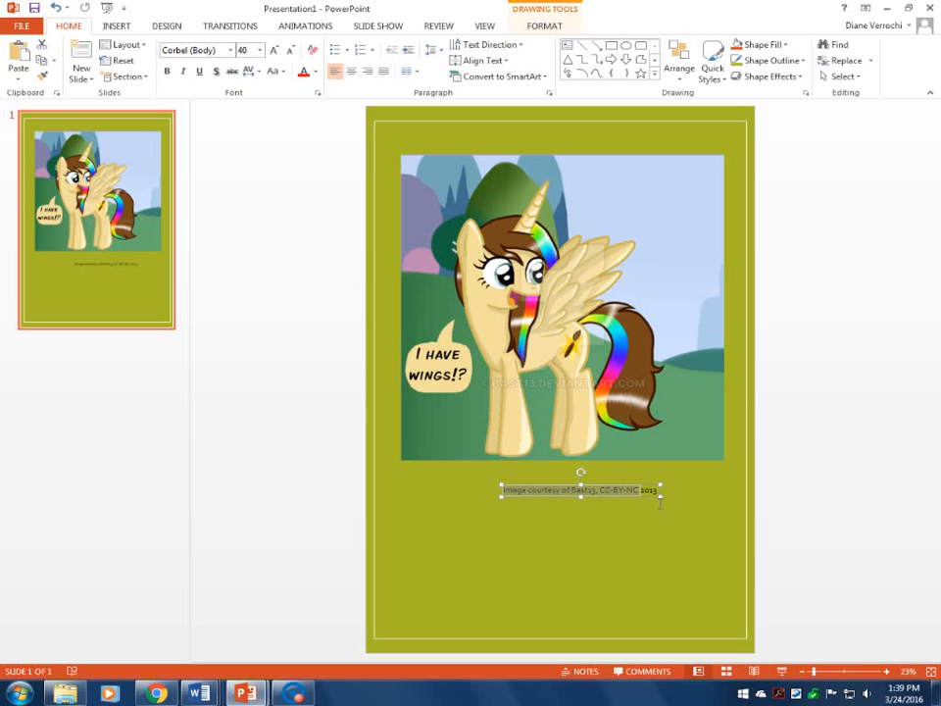
{"action": "left_click", "coordinate": [261, 50]}
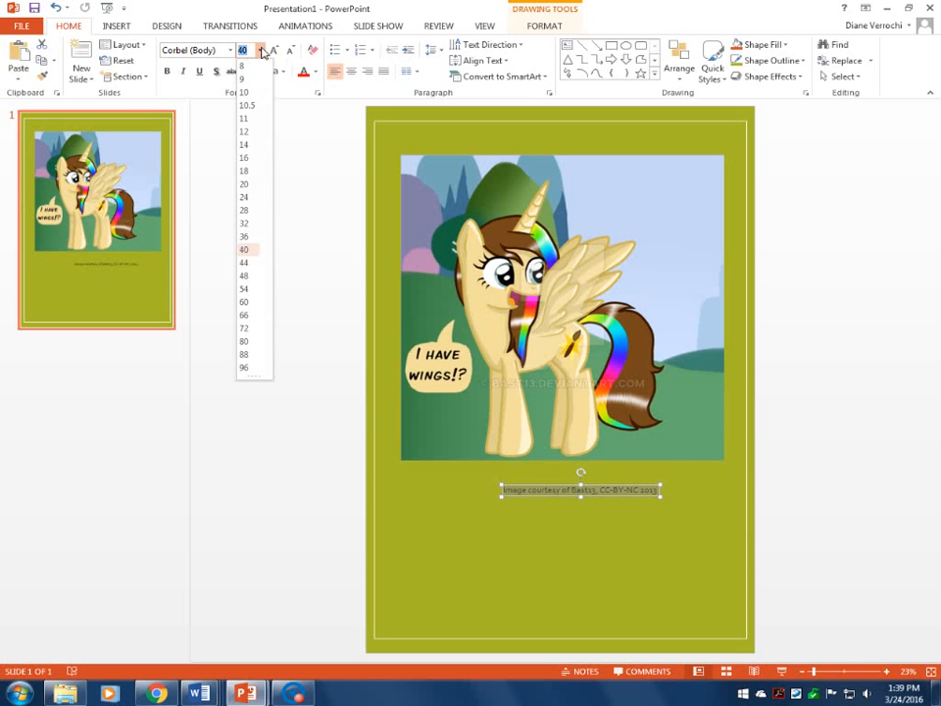
{"action": "left_click", "coordinate": [247, 224]}
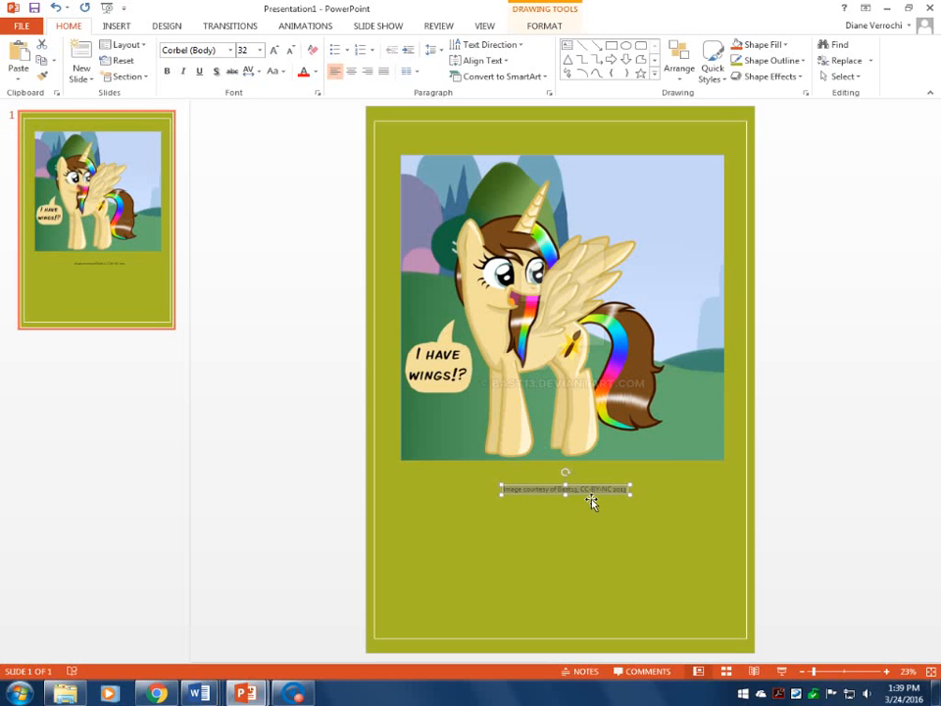
{"action": "left_click_drag", "start_coordinate": [593, 502], "coordinate": [688, 483]}
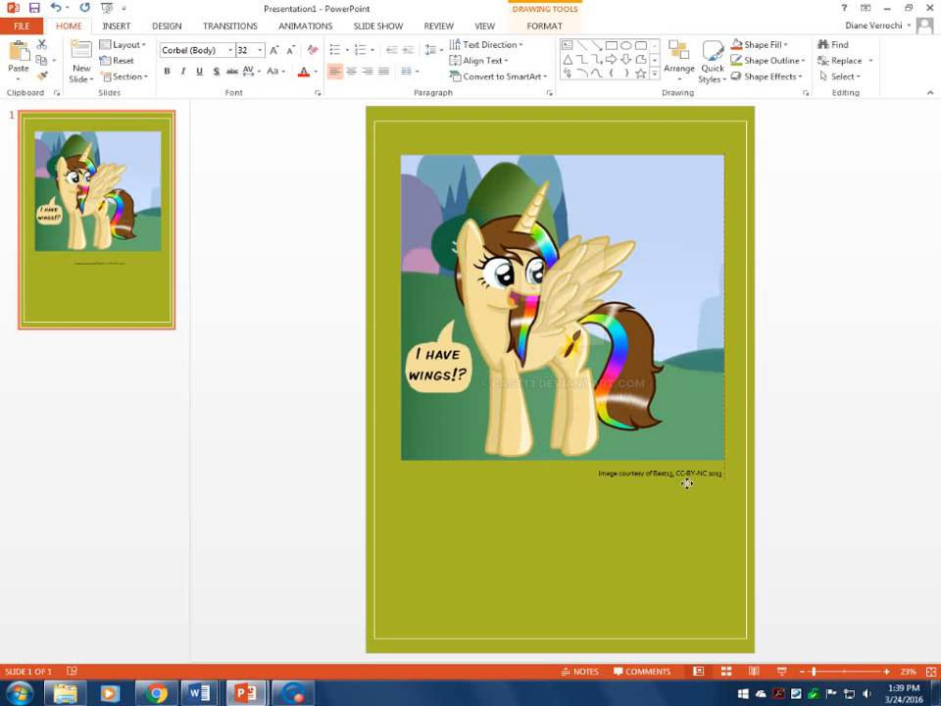
{"action": "left_click_drag", "start_coordinate": [688, 484], "coordinate": [688, 478]}
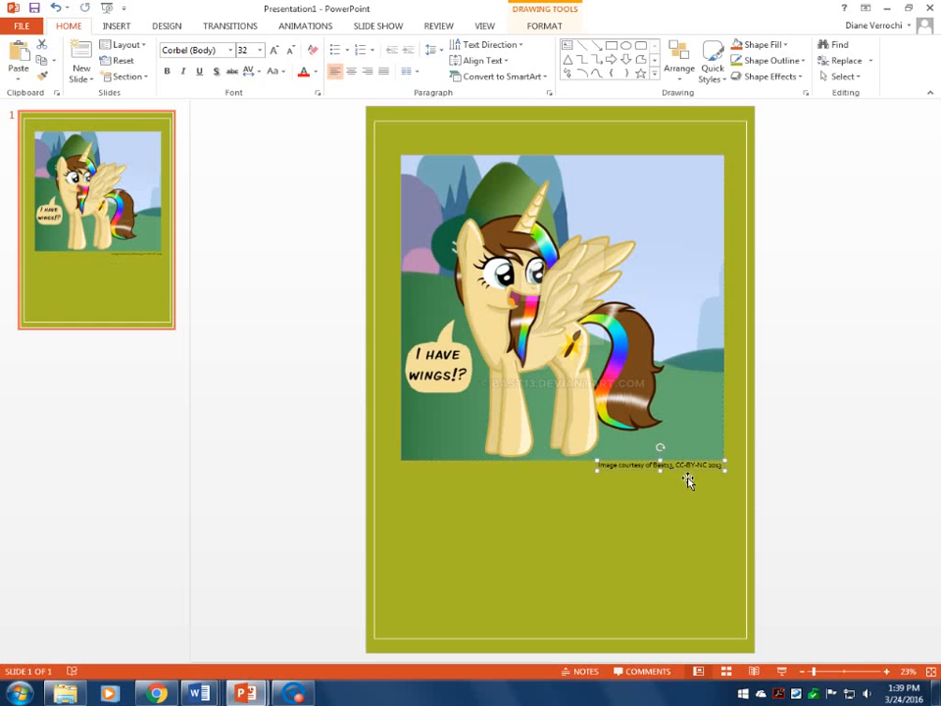
{"action": "left_click", "coordinate": [842, 427]}
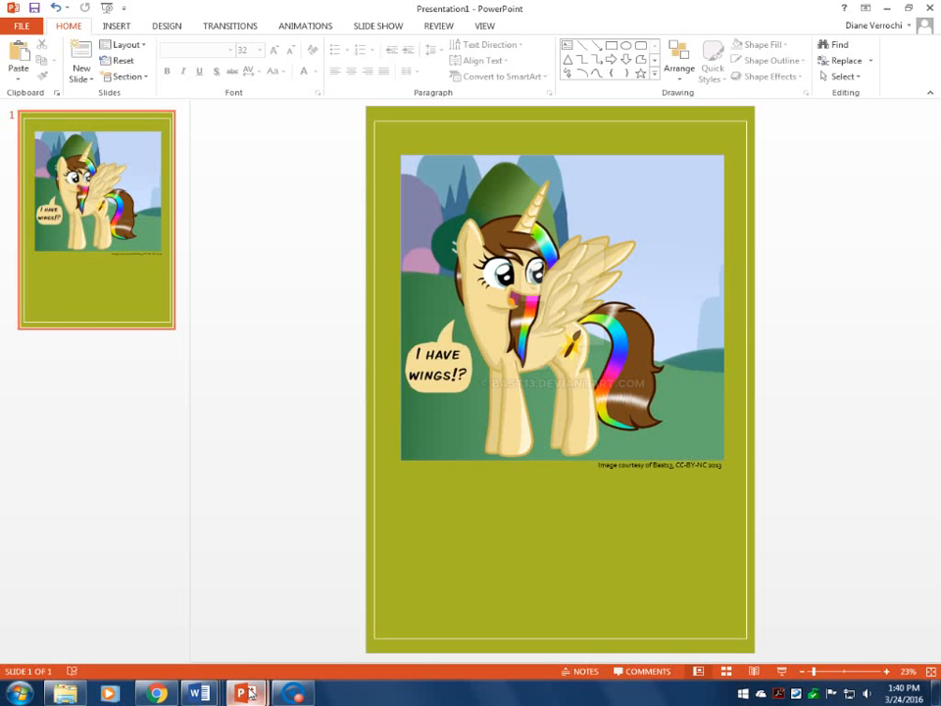
Switch to the Creating Posters with PowerPoint presentation and view slide 8, Technicalities - Text, as a full-screen slide show, leaving the show at the end
{"action": "mouse_move", "coordinate": [250, 693]}
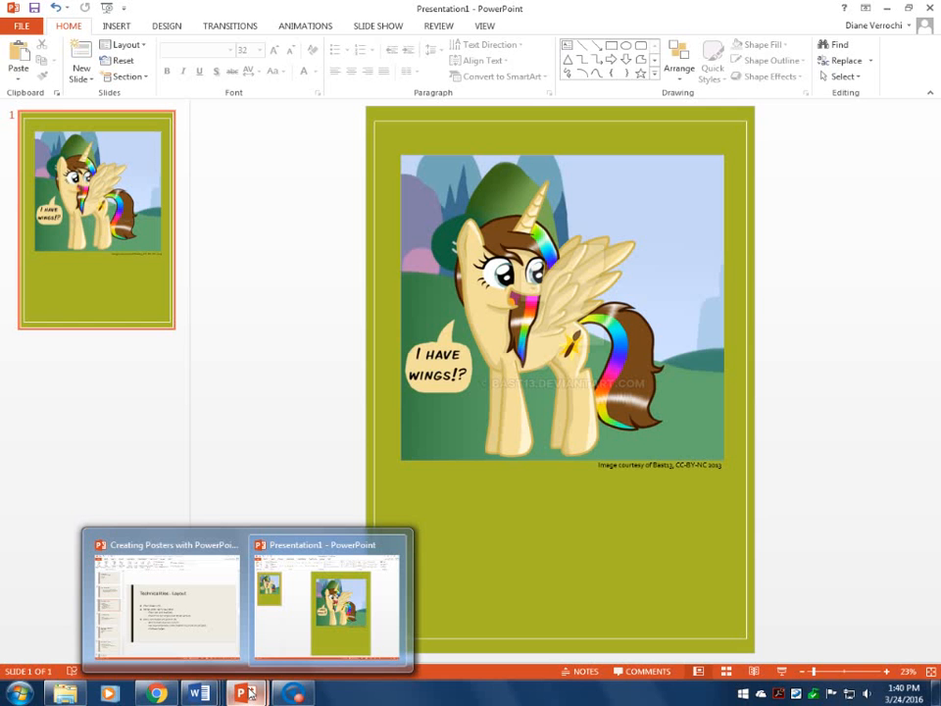
{"action": "left_click", "coordinate": [236, 632]}
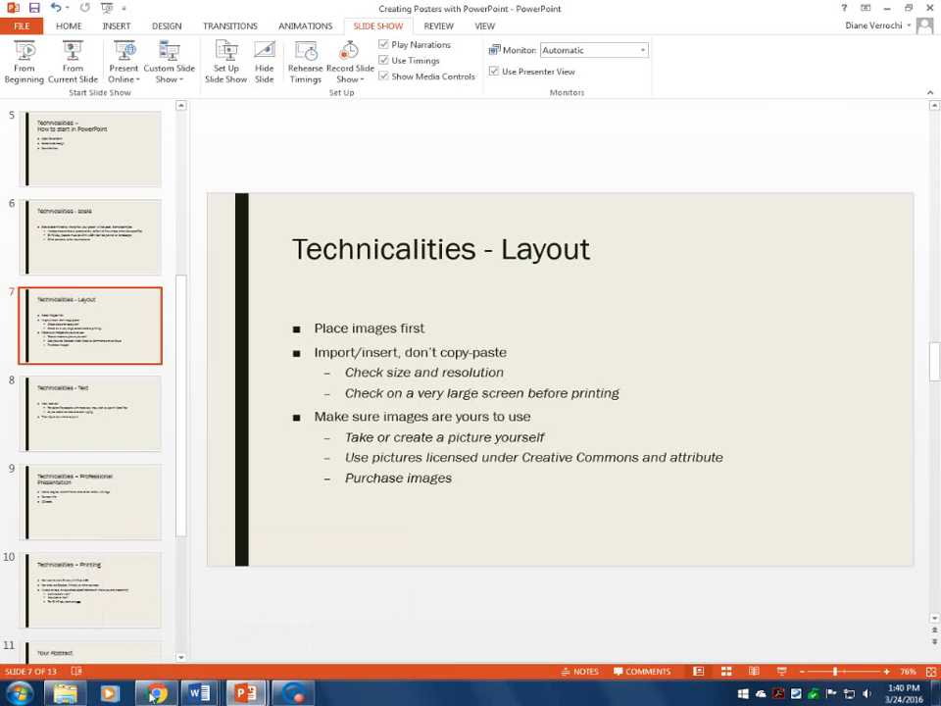
{"action": "left_click", "coordinate": [126, 434]}
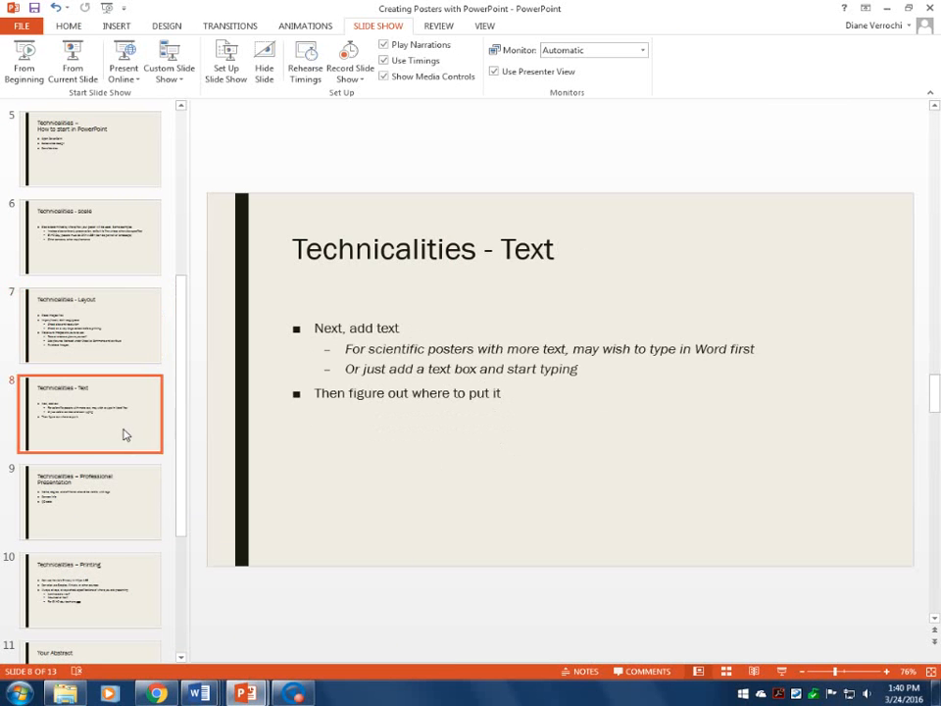
{"action": "left_click", "coordinate": [61, 49]}
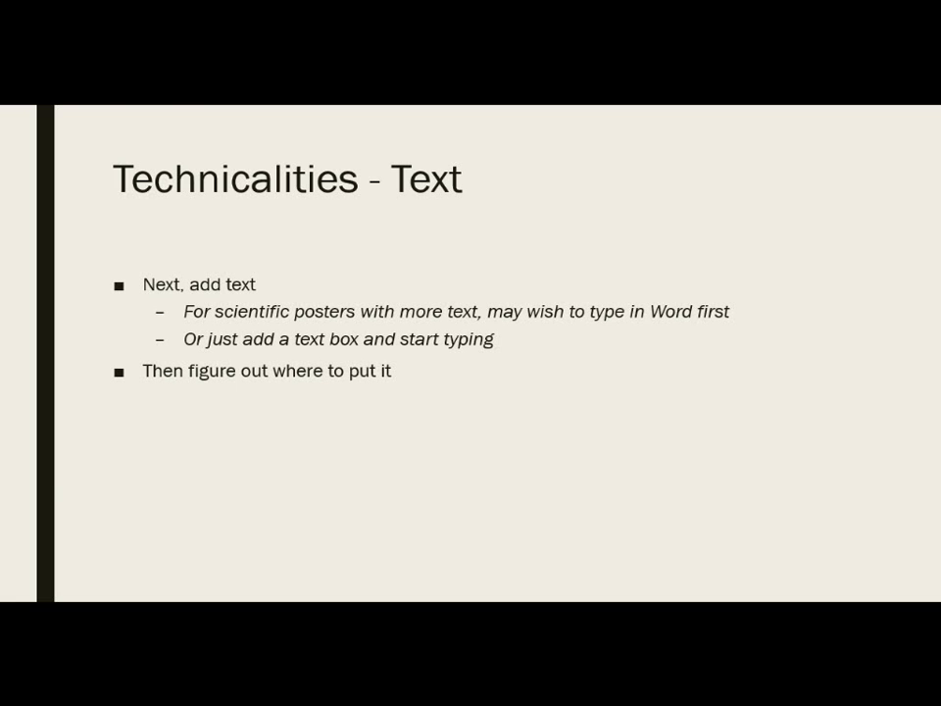
{"action": "key", "text": "Escape"}
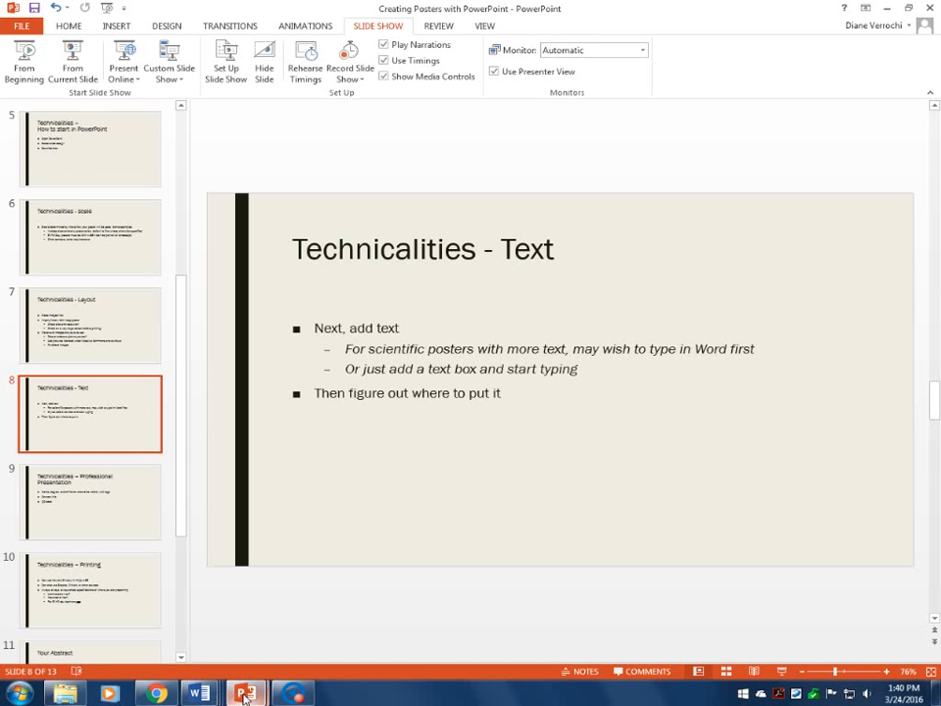
Switch to Presentation1 and add a title text box reading "Perspective Transformation – Testing My Wings", roughly centered above the pony picture
{"action": "mouse_move", "coordinate": [245, 697]}
{"action": "left_click", "coordinate": [337, 627]}
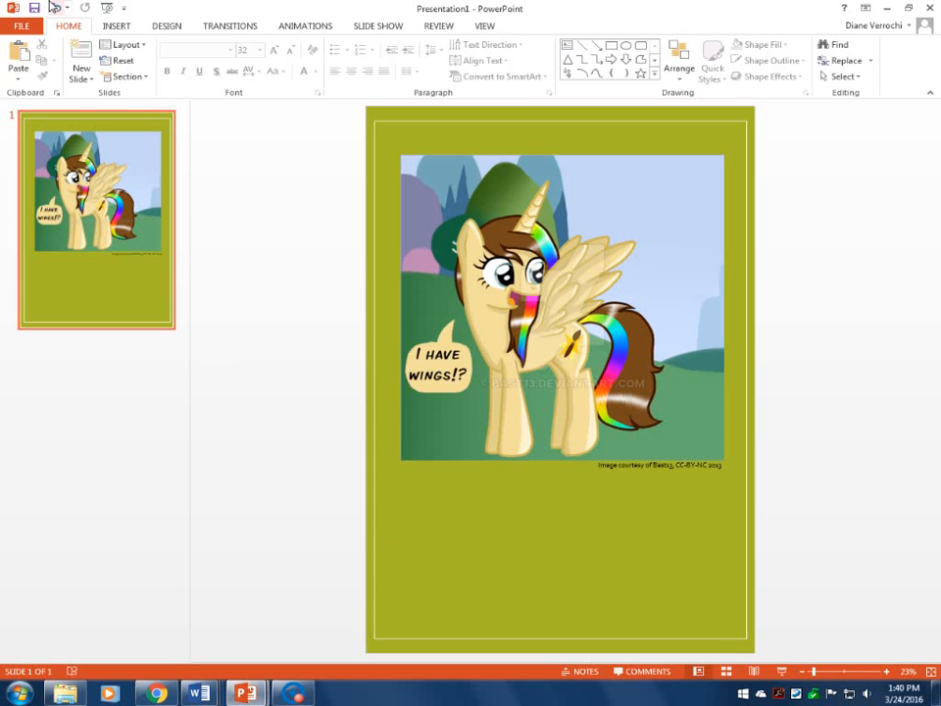
{"action": "left_click", "coordinate": [110, 28]}
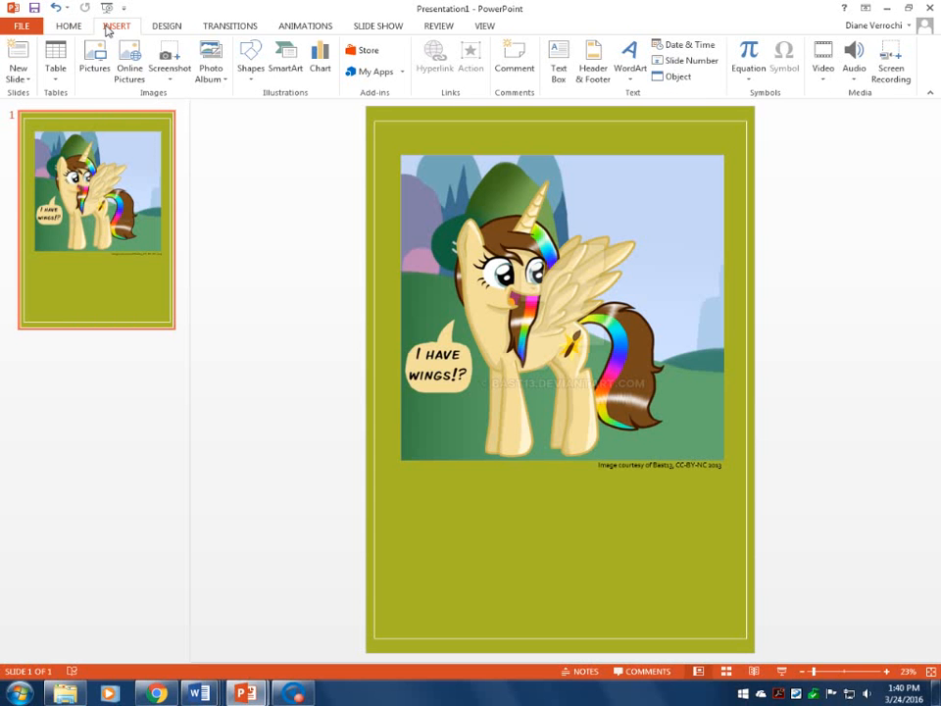
{"action": "left_click", "coordinate": [558, 60]}
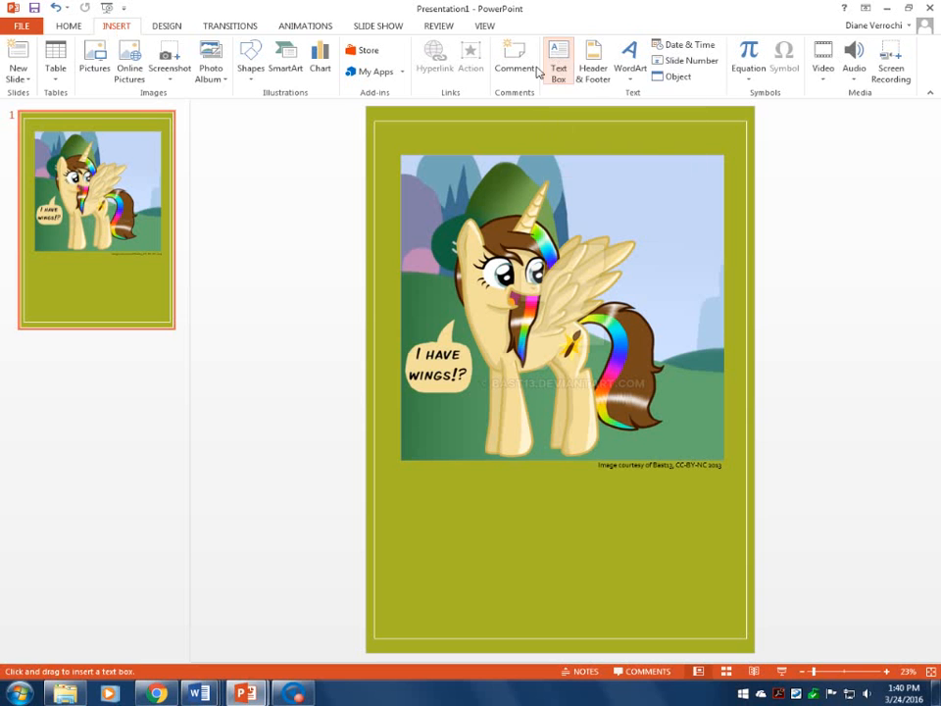
{"action": "left_click", "coordinate": [414, 146]}
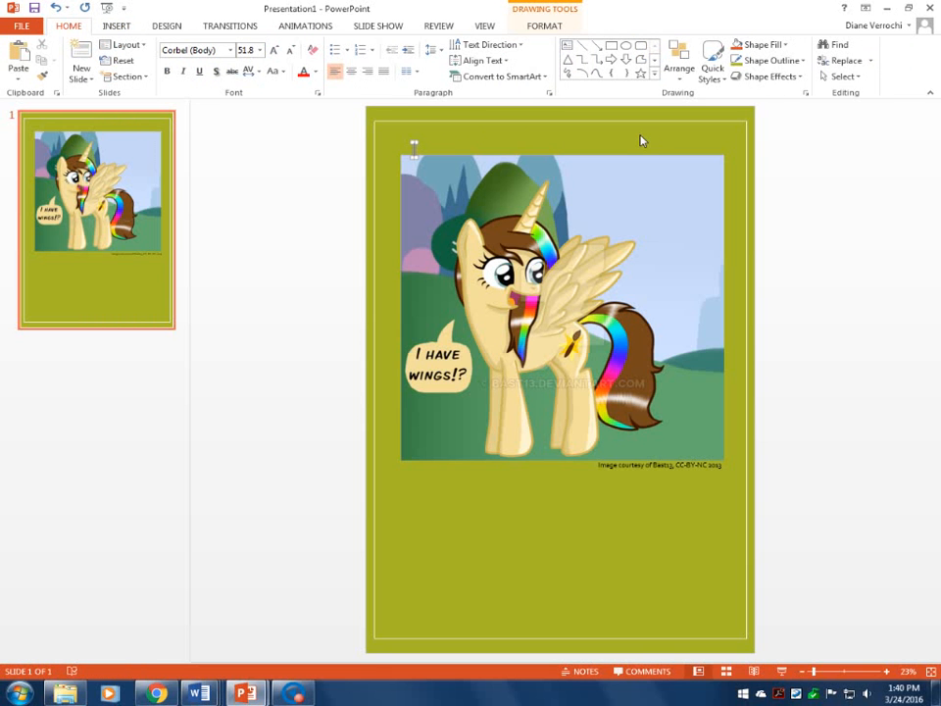
{"action": "type", "text": "Perspective Trans"}
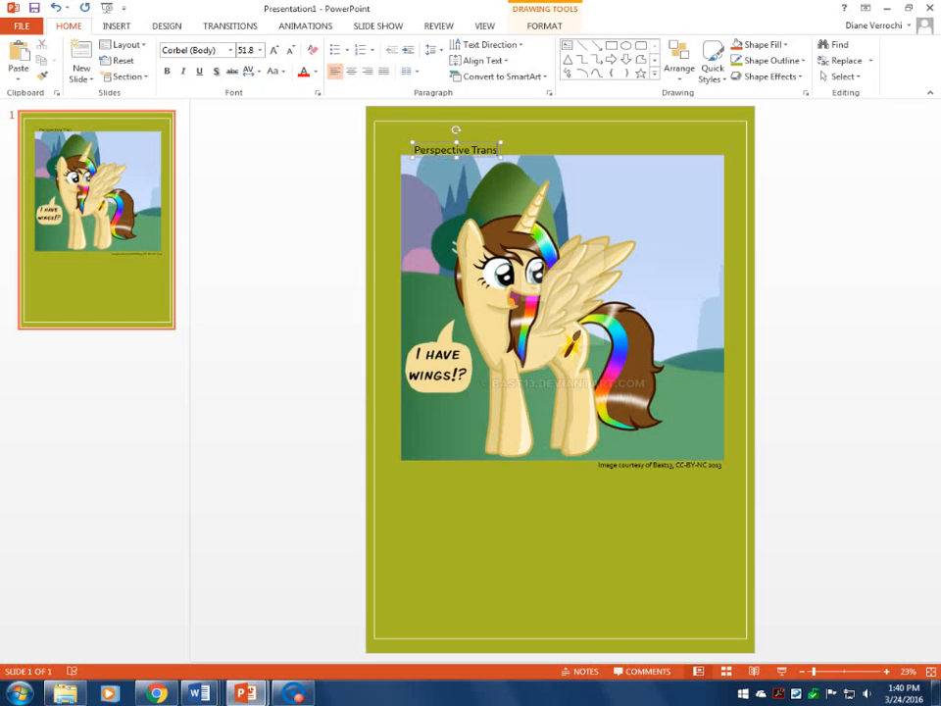
{"action": "type", "text": "formation"}
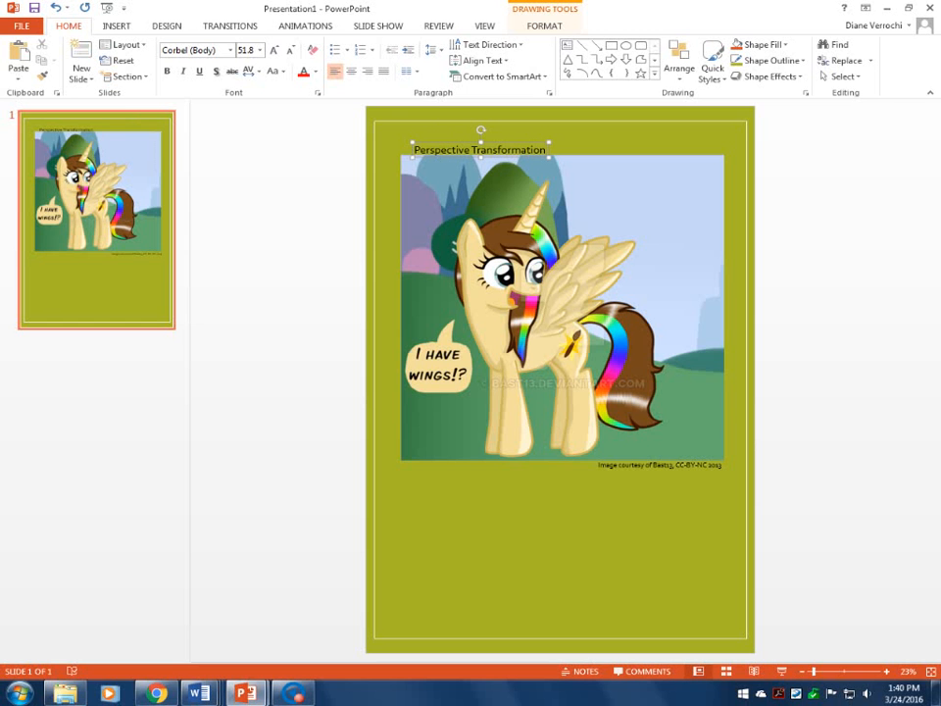
{"action": "type", "text": " - Testing My Wings"}
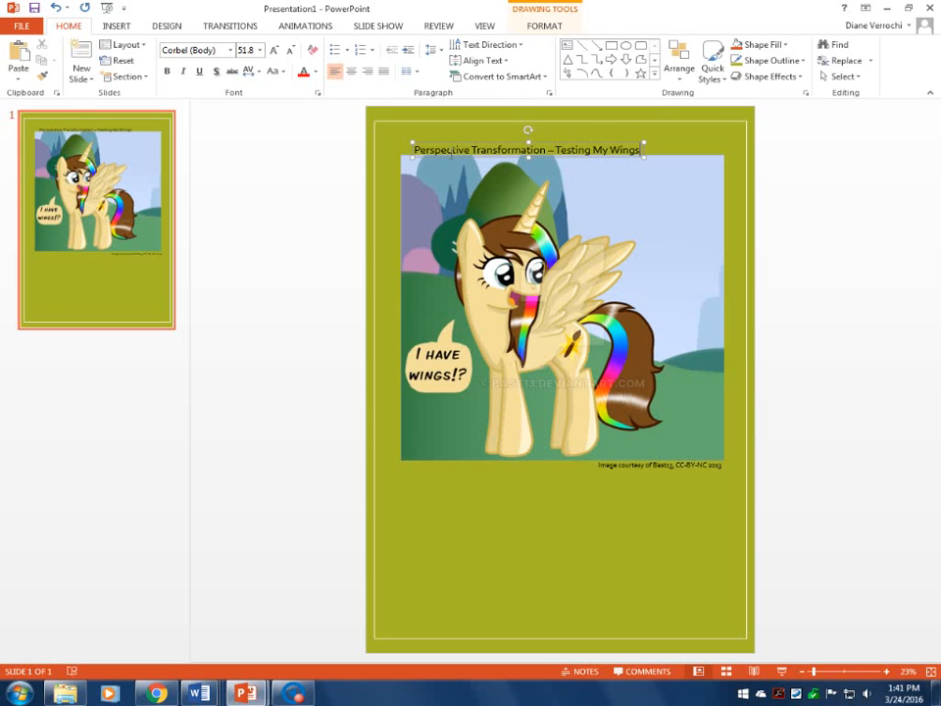
{"action": "left_click_drag", "start_coordinate": [473, 152], "coordinate": [500, 135]}
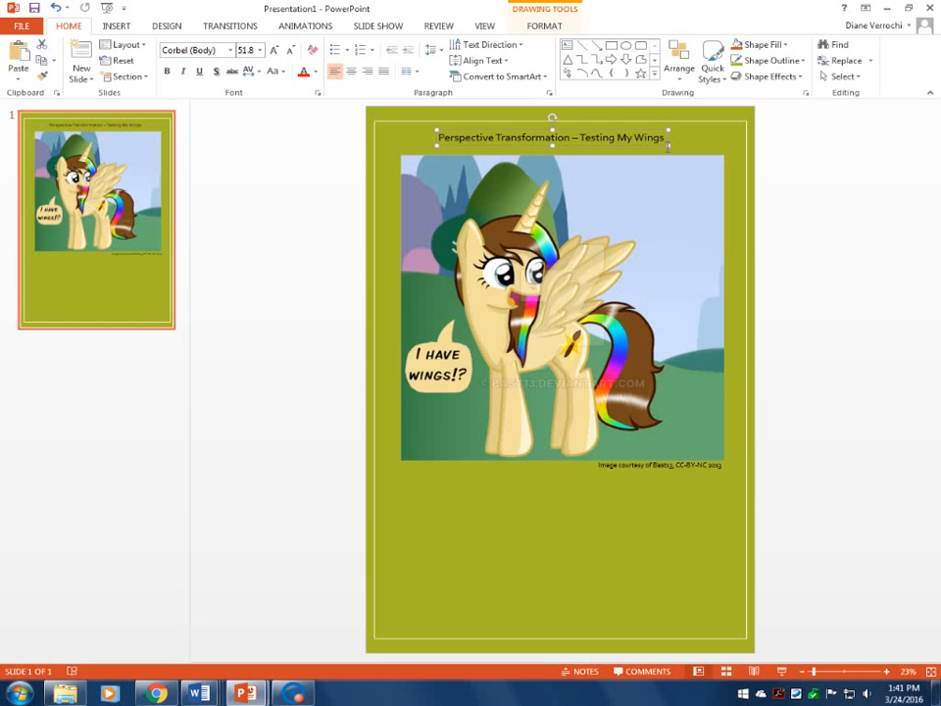
Try the Blackadder ITC font and then the Algerian font on the whole poster title
{"action": "left_click_drag", "start_coordinate": [667, 138], "coordinate": [446, 139]}
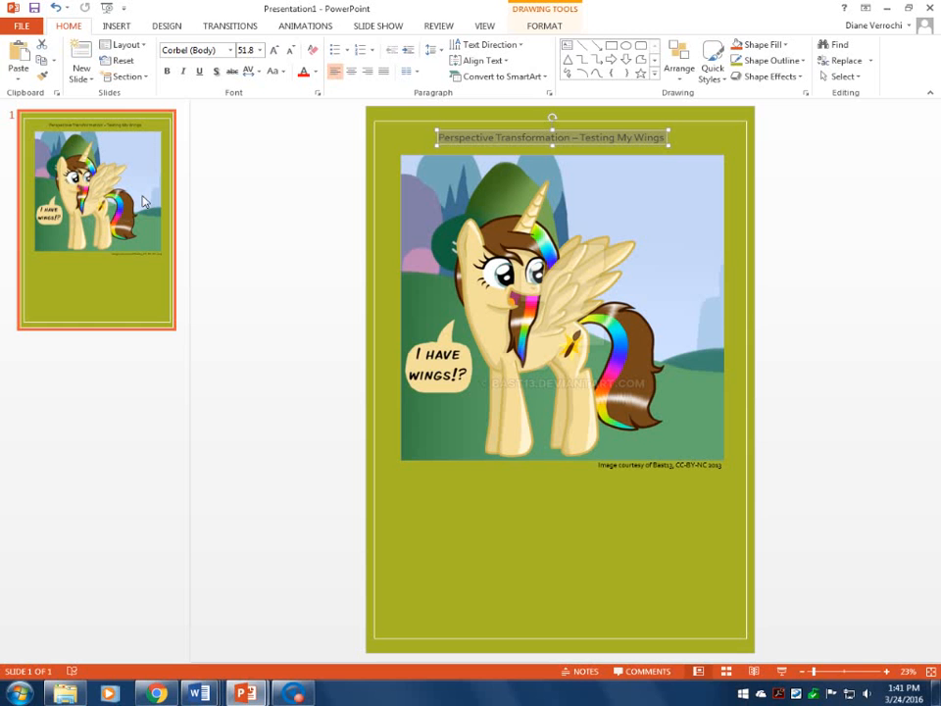
{"action": "left_click", "coordinate": [233, 52]}
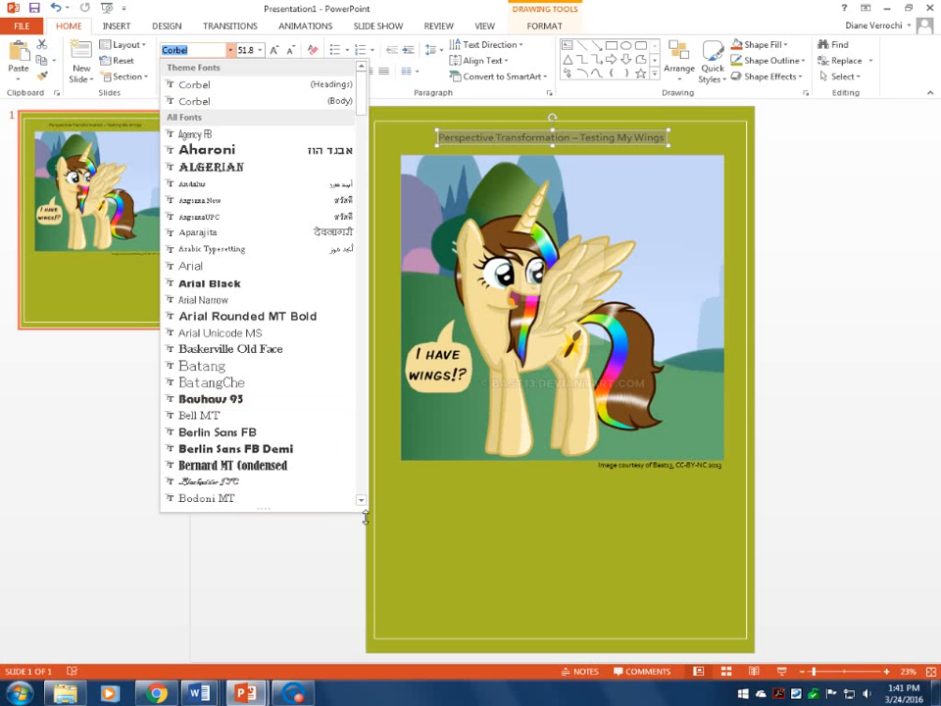
{"action": "left_click", "coordinate": [257, 483]}
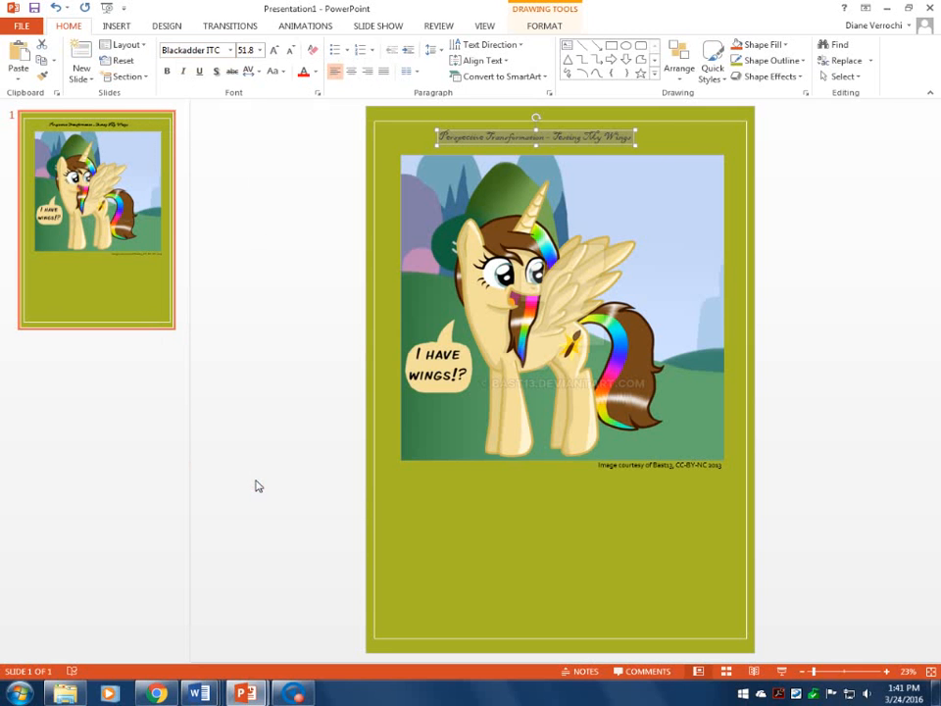
{"action": "left_click", "coordinate": [232, 50]}
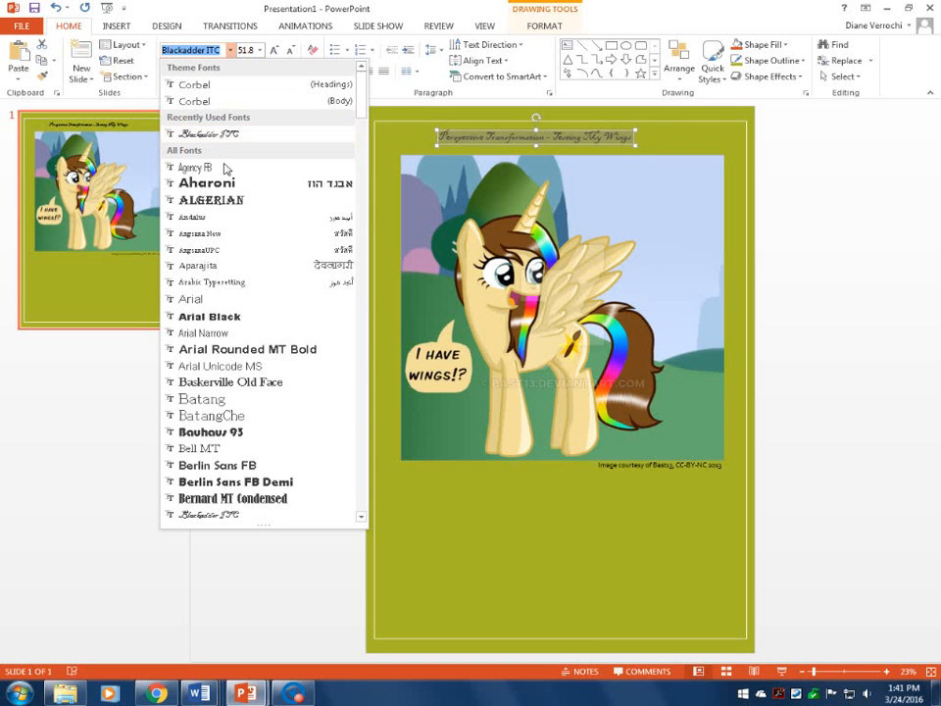
{"action": "left_click", "coordinate": [233, 200]}
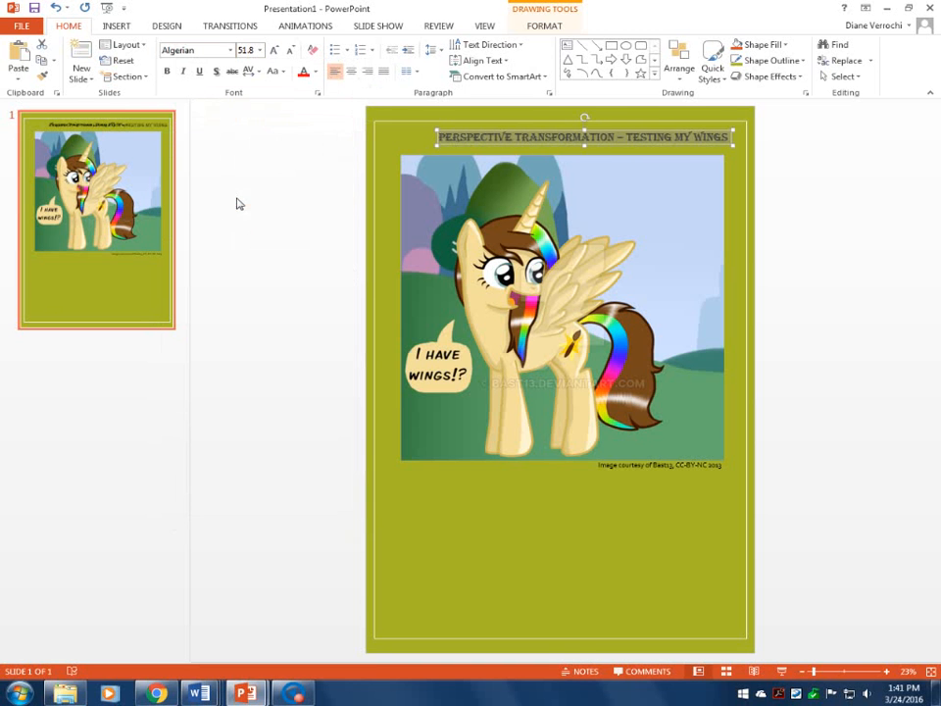
Change the poster title's font to Century Gothic
{"action": "left_click", "coordinate": [230, 50]}
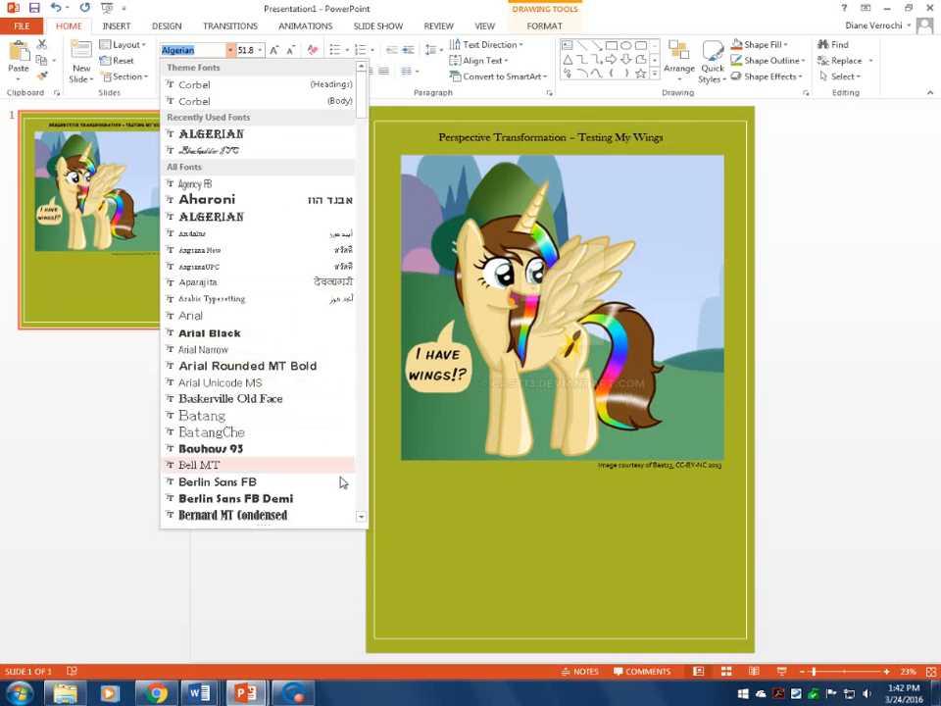
{"action": "left_click", "coordinate": [362, 516]}
{"action": "left_click", "coordinate": [362, 516]}
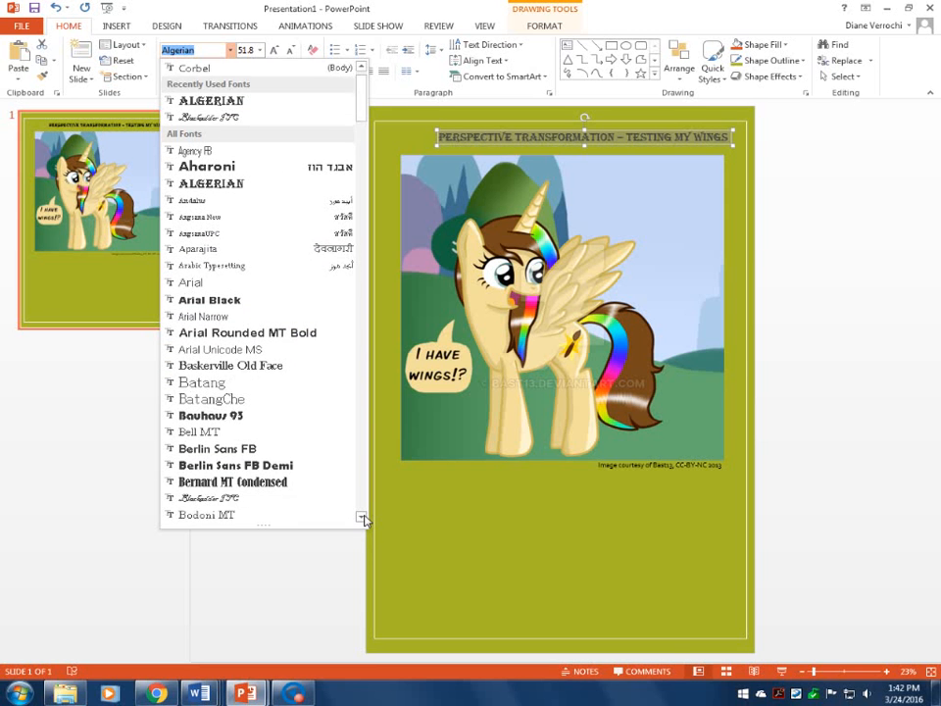
{"action": "left_click", "coordinate": [362, 517]}
{"action": "left_click", "coordinate": [362, 517]}
{"action": "left_click", "coordinate": [362, 517]}
{"action": "left_click", "coordinate": [362, 517]}
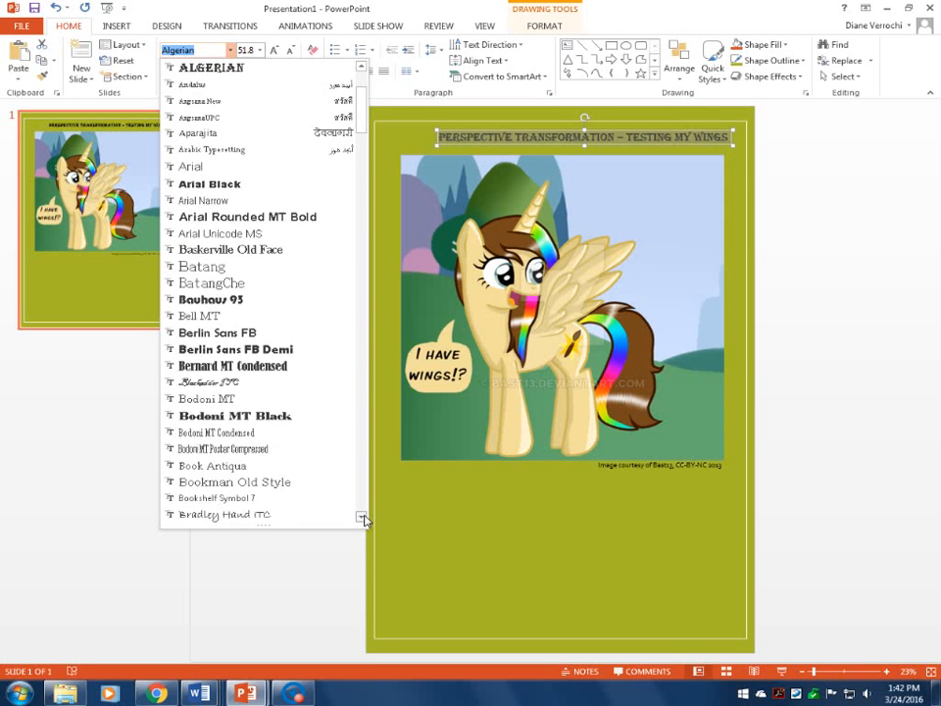
{"action": "left_click", "coordinate": [362, 517]}
{"action": "left_click", "coordinate": [361, 516]}
{"action": "left_click", "coordinate": [362, 516]}
{"action": "left_click", "coordinate": [362, 517]}
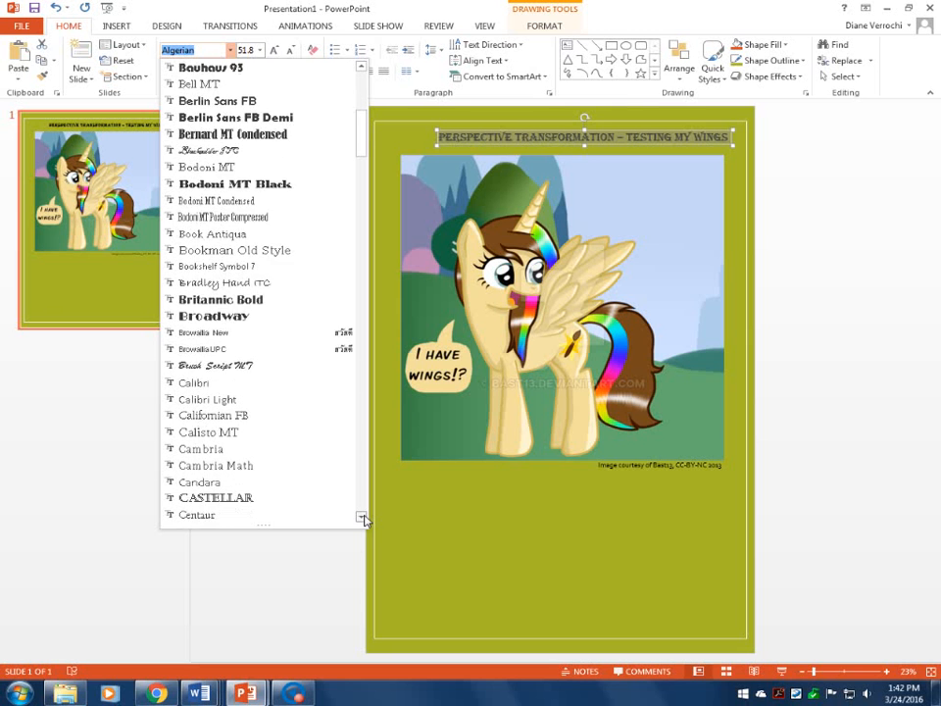
{"action": "left_click", "coordinate": [362, 517]}
{"action": "left_click", "coordinate": [362, 516]}
{"action": "left_click", "coordinate": [362, 517]}
{"action": "left_click", "coordinate": [362, 517]}
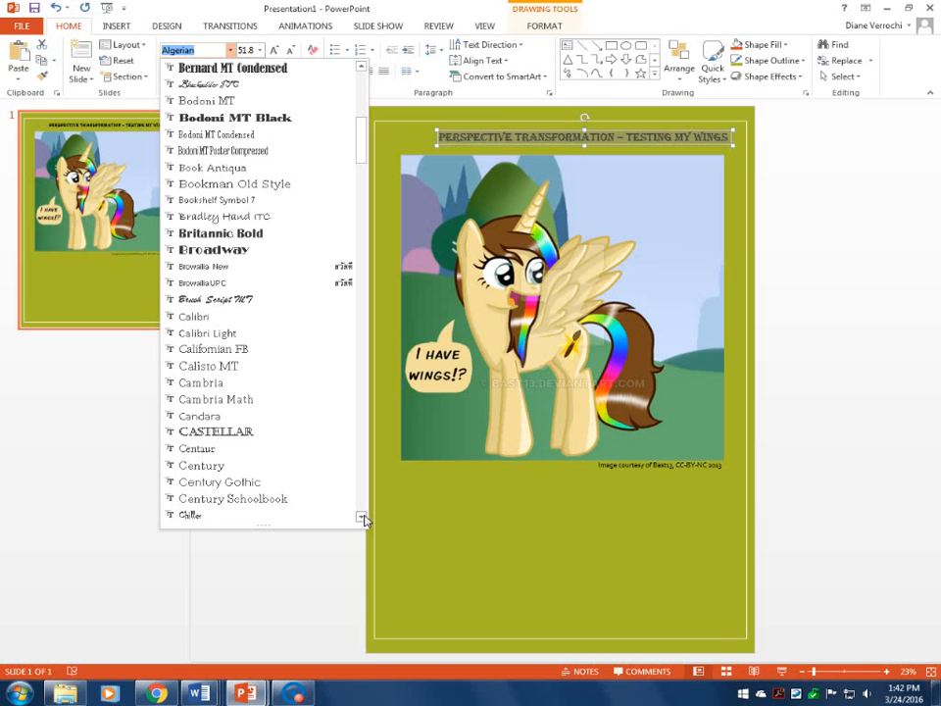
{"action": "left_click", "coordinate": [362, 517]}
{"action": "left_click", "coordinate": [361, 517]}
{"action": "left_click", "coordinate": [361, 517]}
{"action": "left_click", "coordinate": [361, 517]}
{"action": "left_click", "coordinate": [362, 517]}
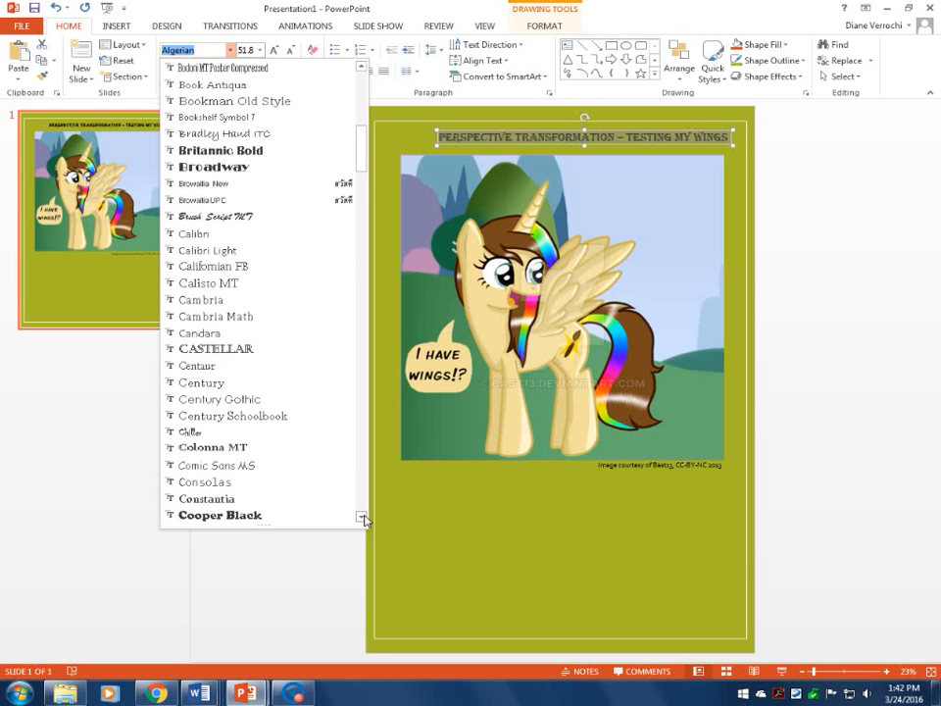
{"action": "left_click", "coordinate": [361, 517]}
{"action": "left_click", "coordinate": [362, 517]}
{"action": "left_click", "coordinate": [362, 517]}
{"action": "left_click", "coordinate": [362, 517]}
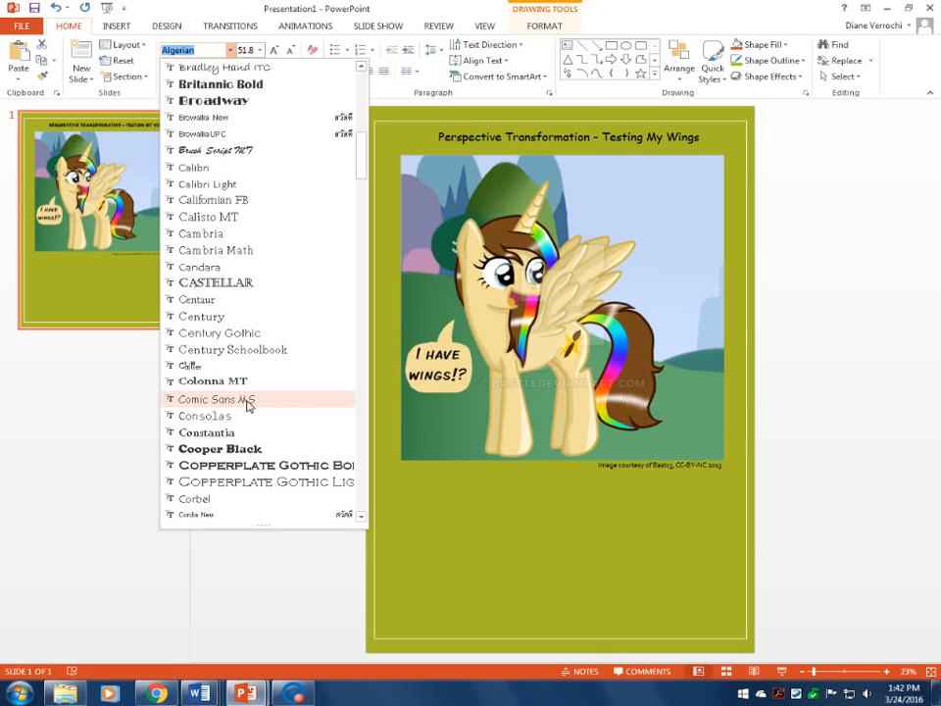
{"action": "left_click", "coordinate": [226, 339]}
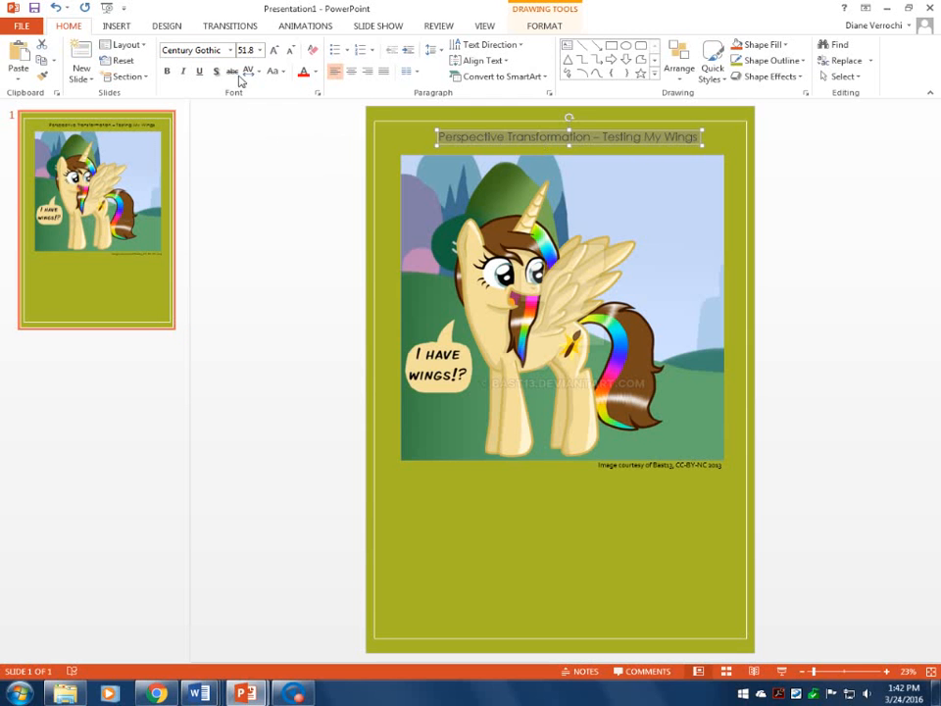
Set the poster title's font size to 54 and center its text box horizontally above the pony picture, leaving it deselected
{"action": "left_click", "coordinate": [261, 51]}
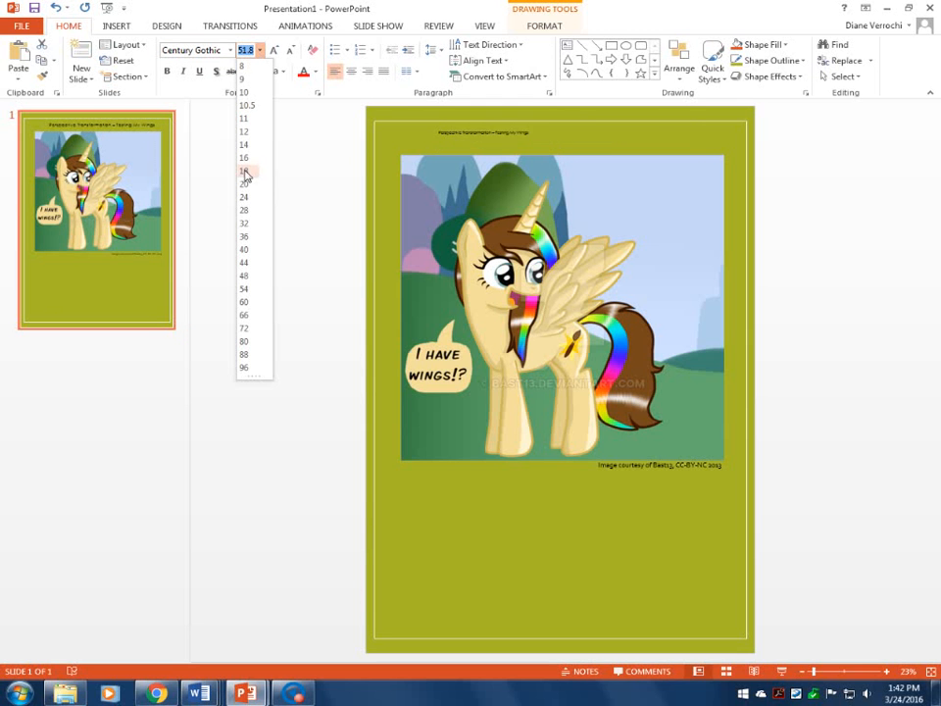
{"action": "left_click", "coordinate": [249, 290]}
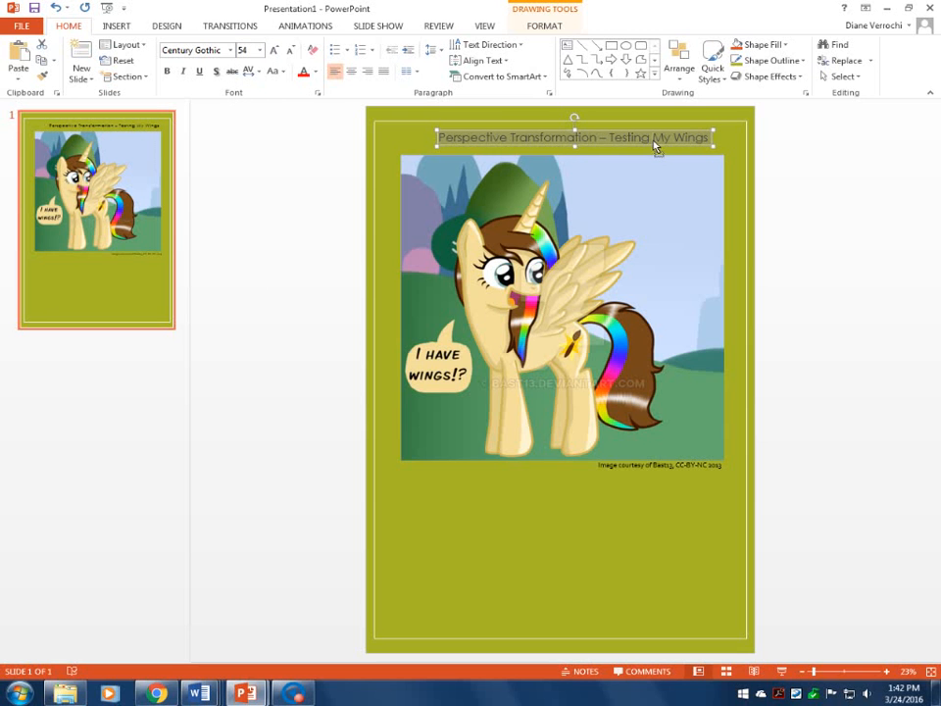
{"action": "left_click", "coordinate": [624, 149]}
{"action": "left_click_drag", "start_coordinate": [624, 154], "coordinate": [610, 152]}
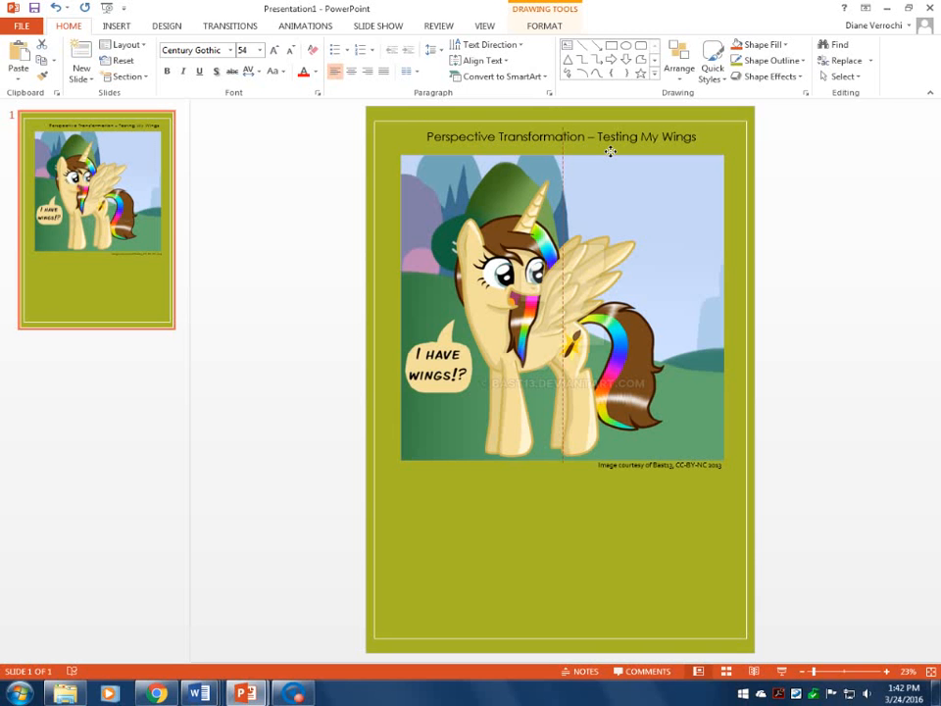
{"action": "left_click_drag", "start_coordinate": [610, 152], "coordinate": [611, 153]}
{"action": "left_click", "coordinate": [596, 566]}
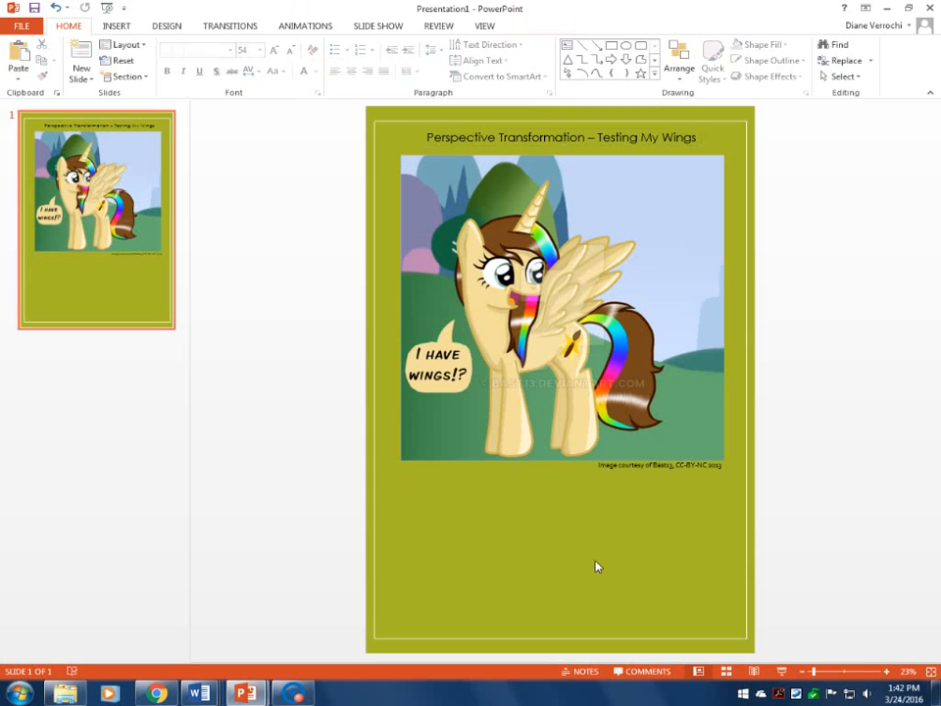